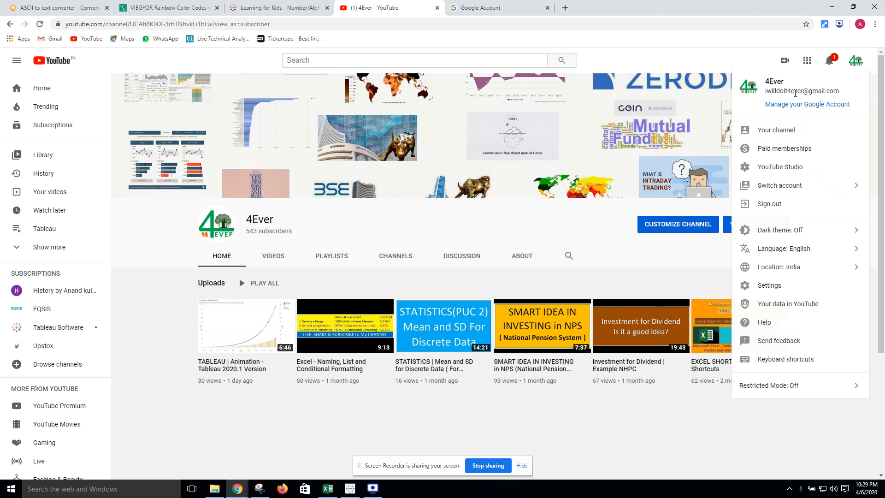
# Highlight the account's e-mail address and the channel name 4Ever in the YouTube account details.
pyautogui.tripleClick(795, 94)
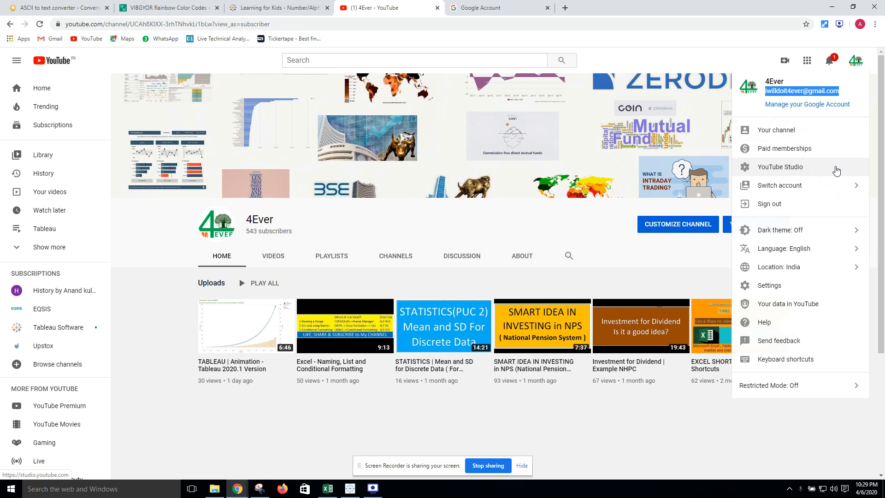
pyautogui.doubleClick(778, 82)
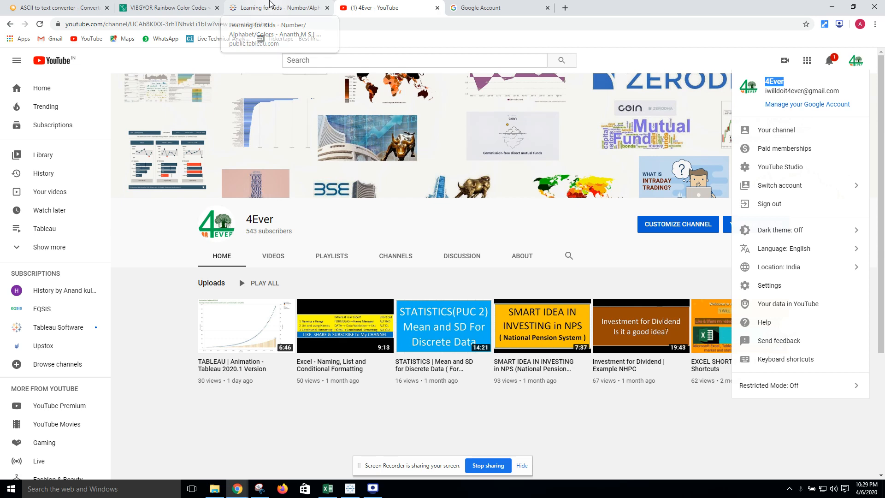
# View the Learning for Kids - Number/Alphabet/Color visualization on Tableau Public, including a mark's details, and consult the VIBGYOR rainbow color code table.
pyautogui.click(270, 5)
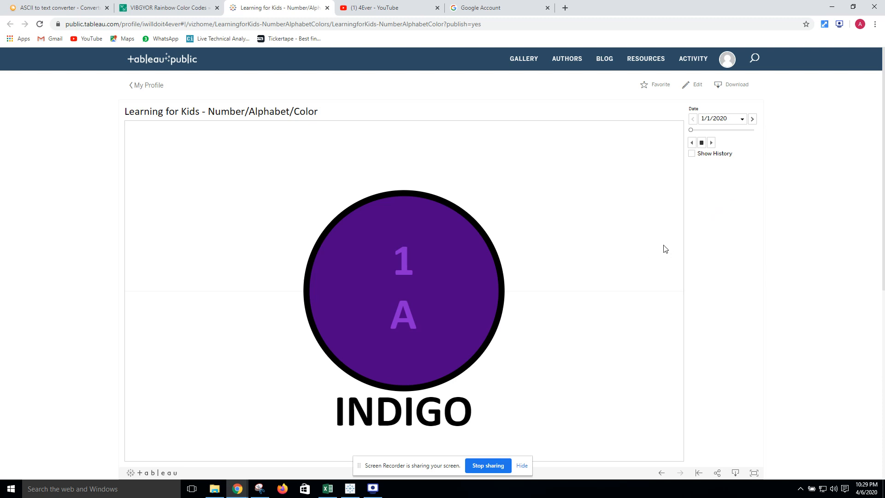
pyautogui.scroll(-1, 664, 247)
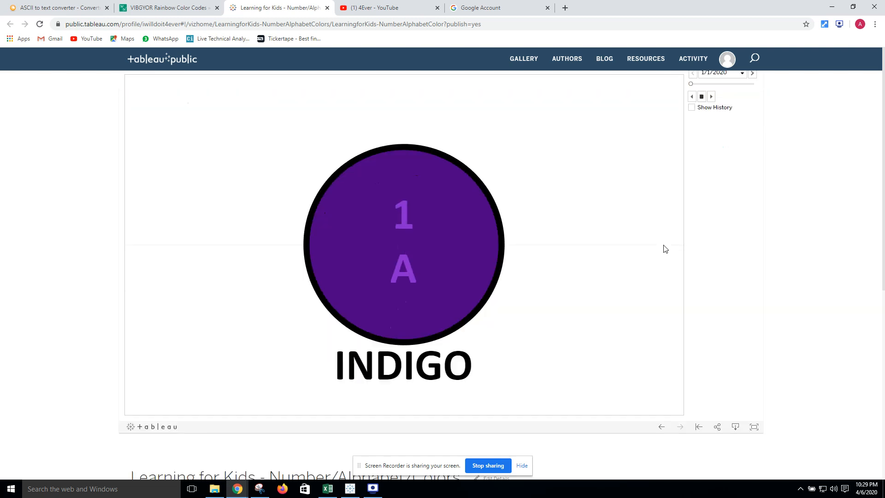
pyautogui.scroll(1, 665, 247)
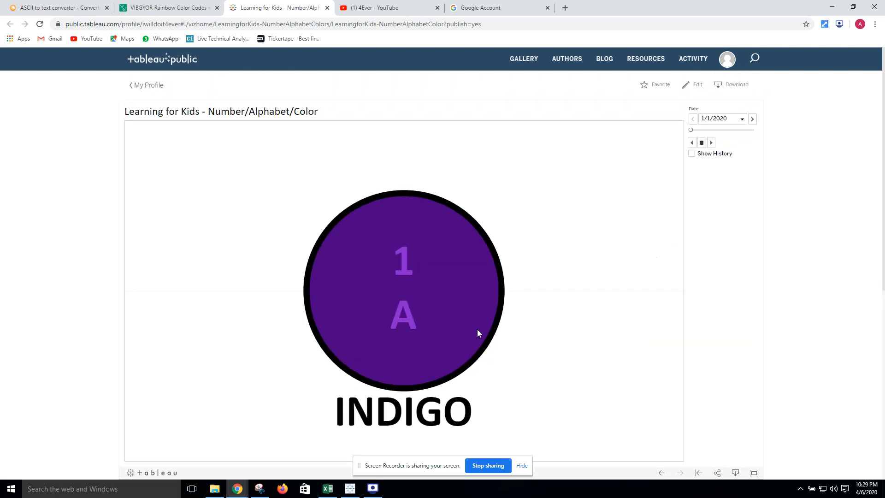
pyautogui.moveTo(421, 296)
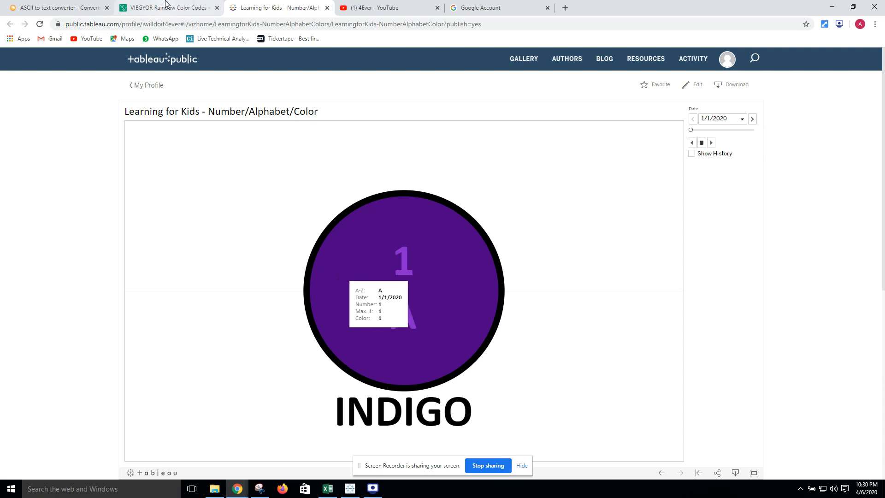
pyautogui.hotkey('ctrl', 'shift', 'Tab')
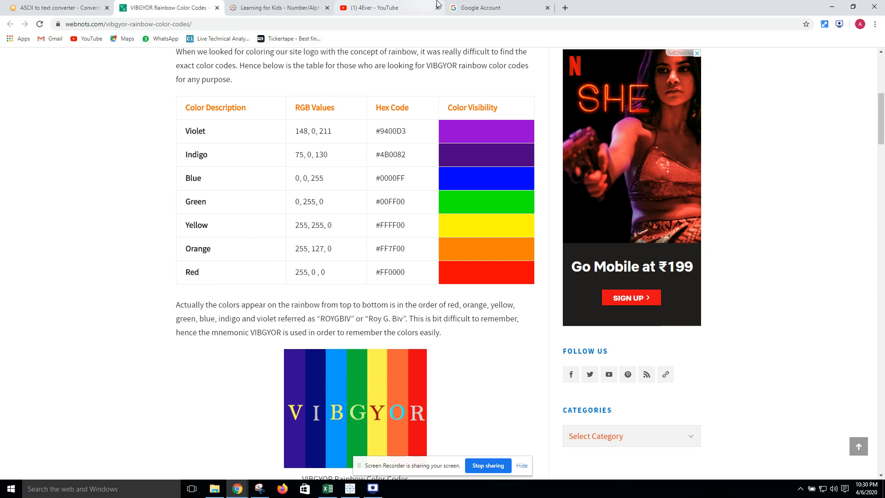
# Play the Learning for Kids visualization's date animation, stop it at 1/18/2020, and advance one date page.
pyautogui.click(307, 4)
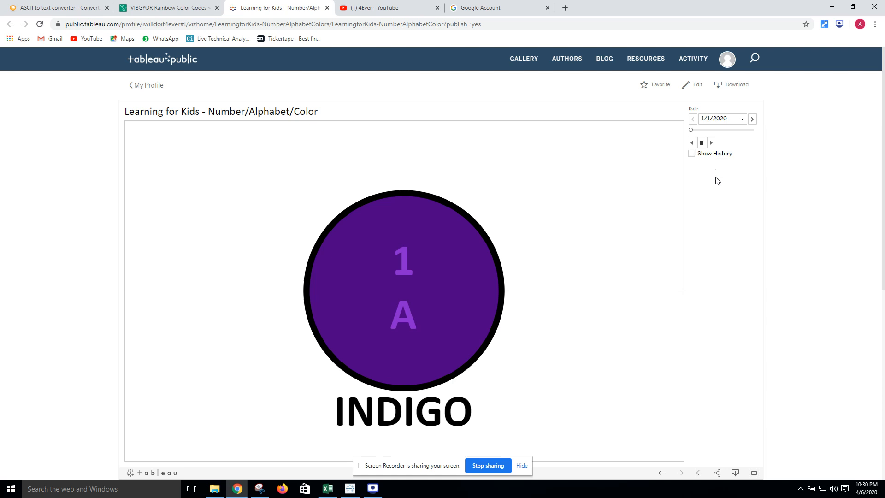
pyautogui.click(712, 143)
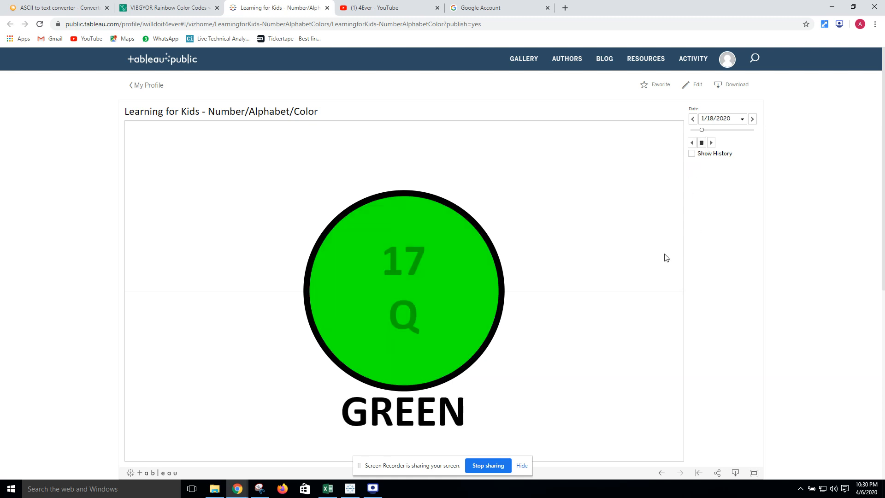
pyautogui.click(701, 143)
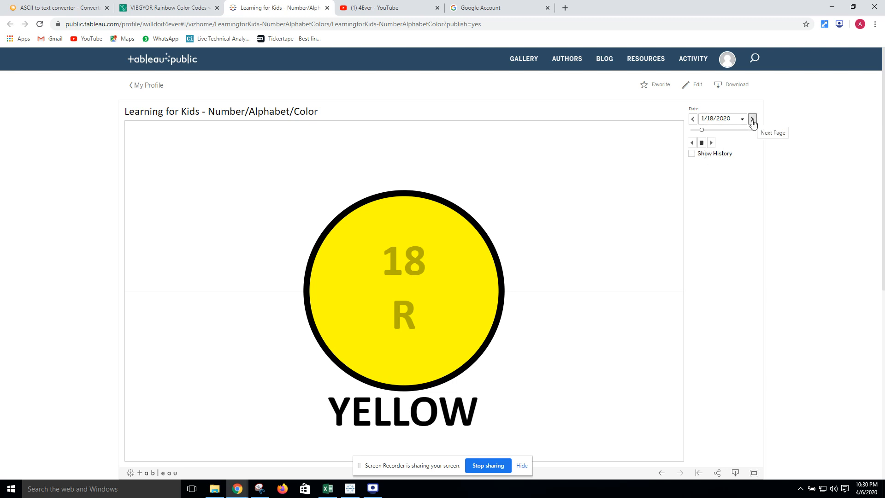
pyautogui.click(753, 119)
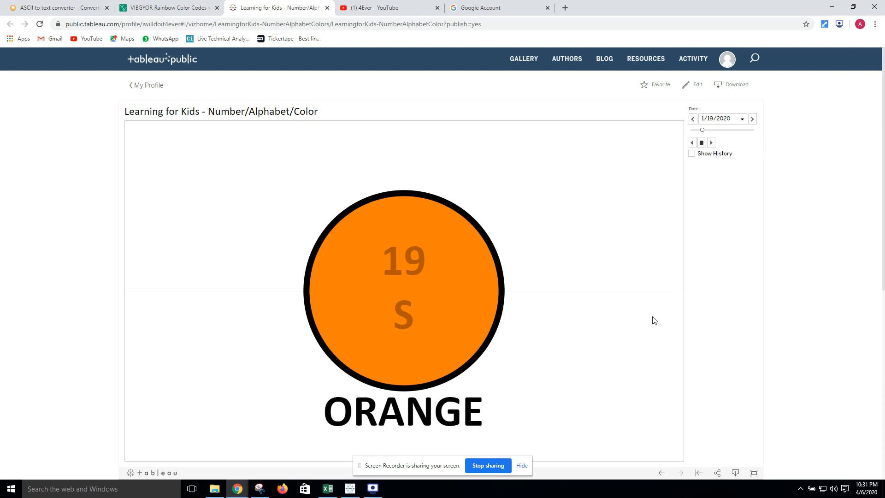
# Select the published visualization's web address.
pyautogui.scroll(-1, 655, 320)
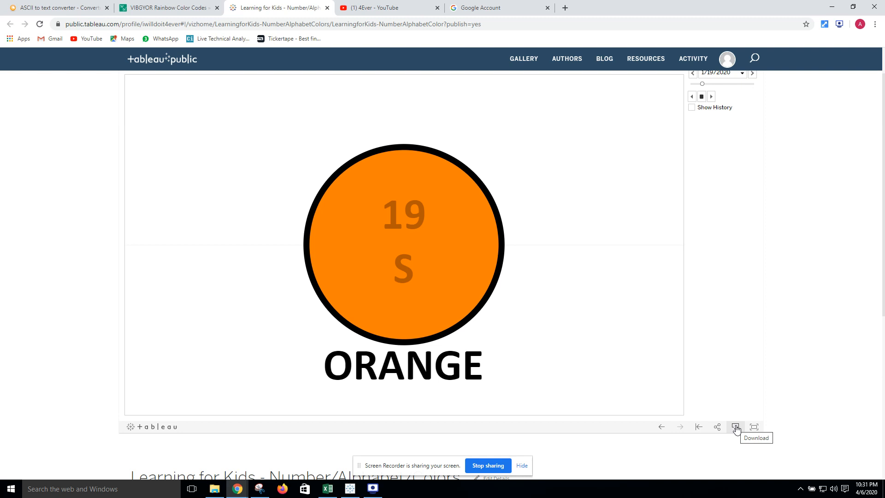
pyautogui.click(493, 24)
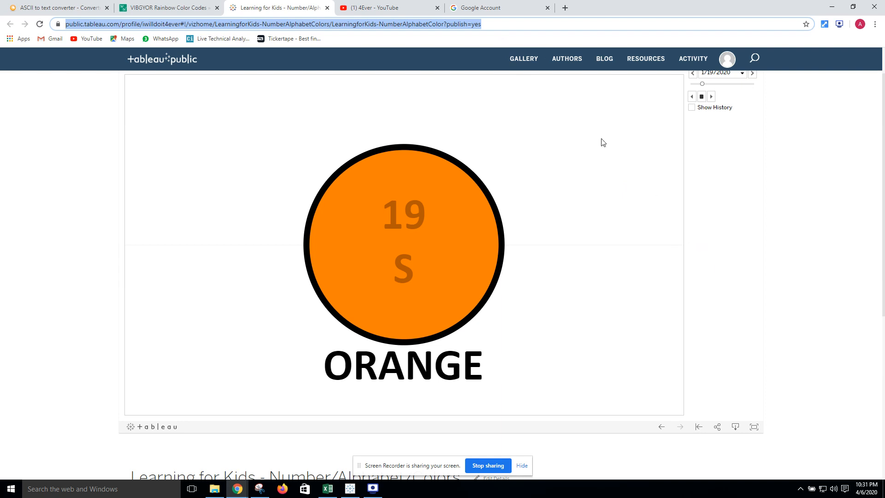
pyautogui.scroll(1, 535, 233)
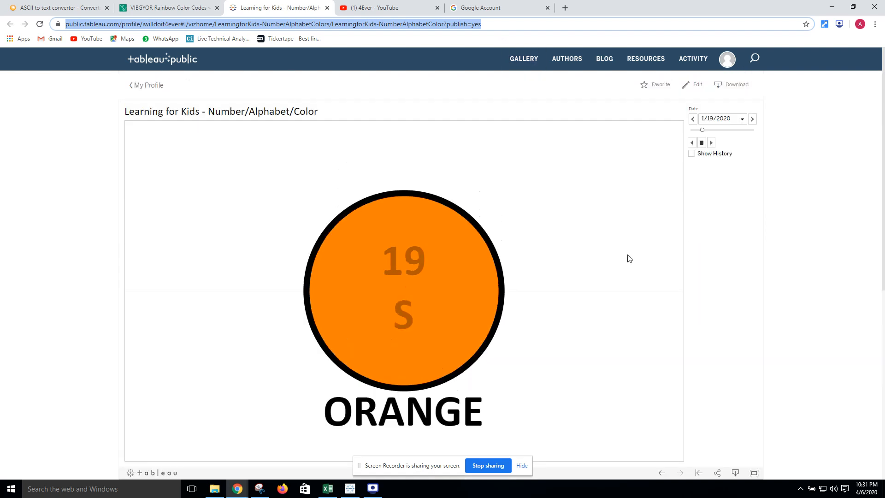
# View the Learning for Kids visualization in full screen, and return to the normal page view.
pyautogui.scroll(-1, 629, 259)
pyautogui.click(755, 426)
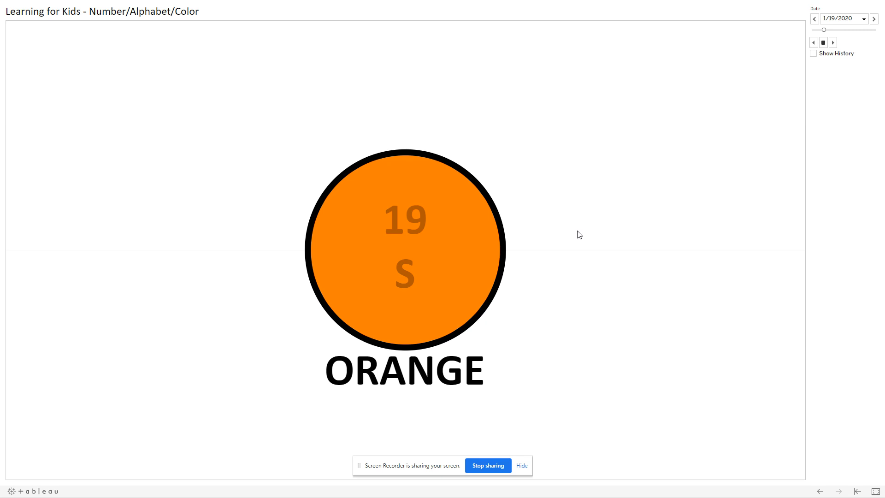
pyautogui.press('F11')
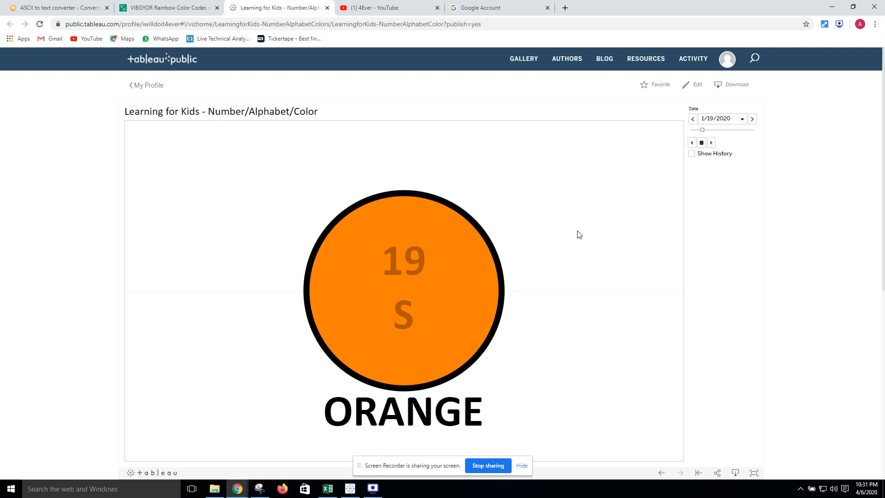
# Switch to the sample data workbook in Excel and review the Date column from its first to its last entry.
pyautogui.moveTo(490, 224)
pyautogui.click(329, 492)
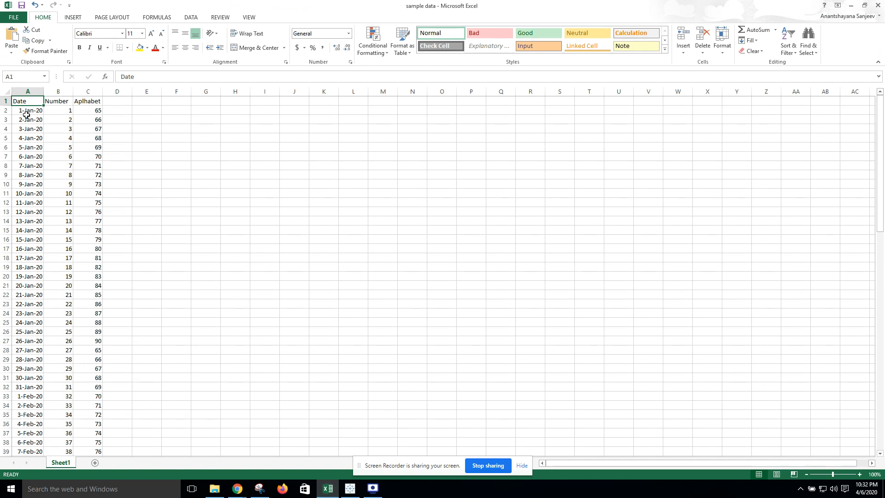
pyautogui.moveTo(26, 119); pyautogui.dragTo(26, 112)
pyautogui.press('Down')
pyautogui.press('Up')
pyautogui.press('Up')
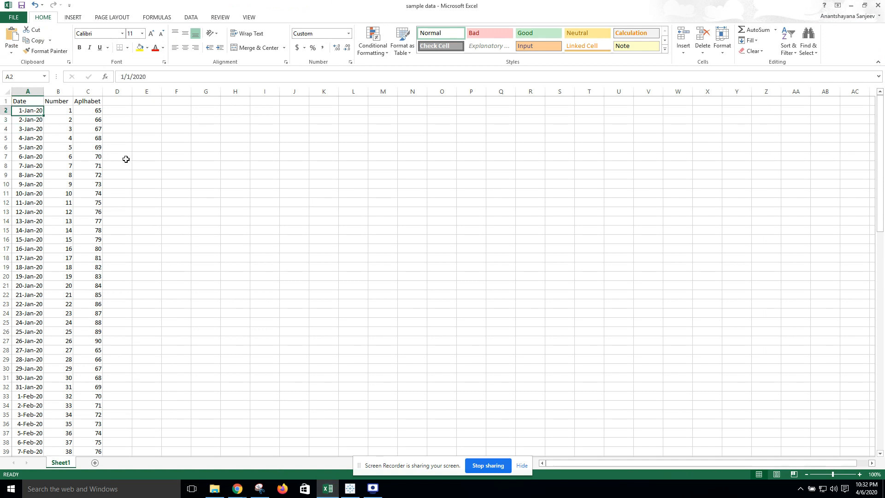
pyautogui.hotkey('ctrl', 'Down')
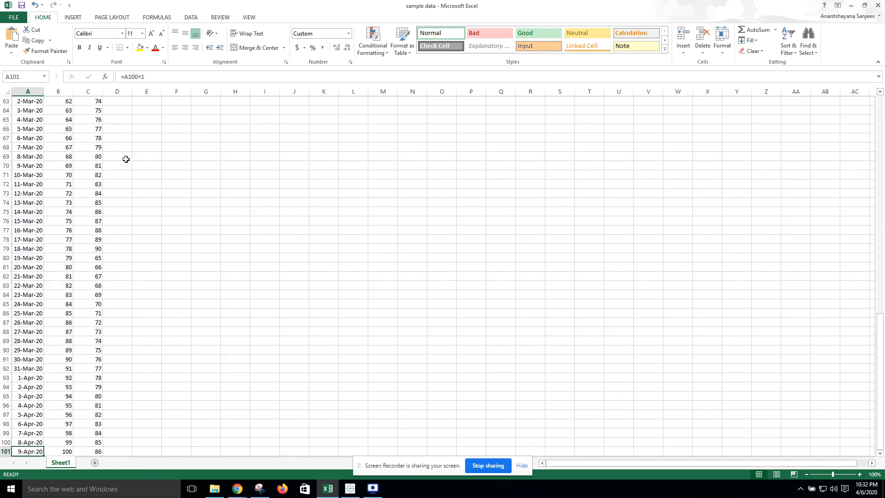
pyautogui.hotkey('ctrl', 'Up')
pyautogui.press('Down')
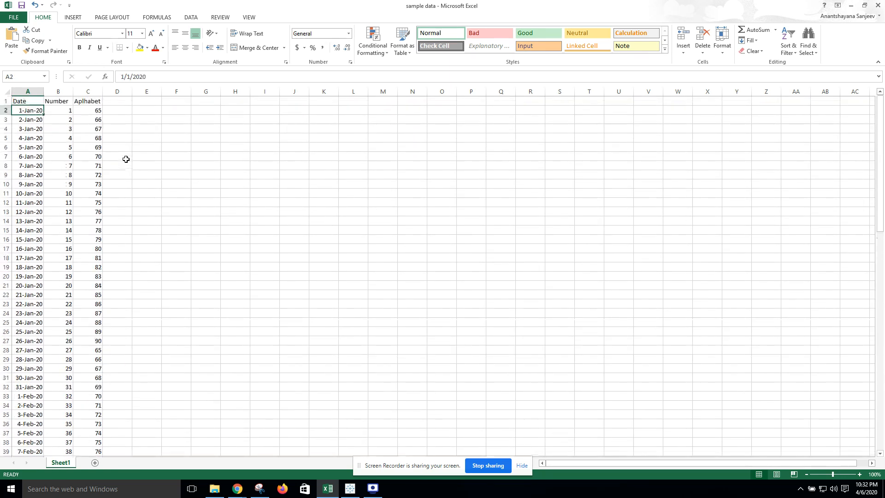
pyautogui.hotkey('ctrl', 'shift', 'Down')
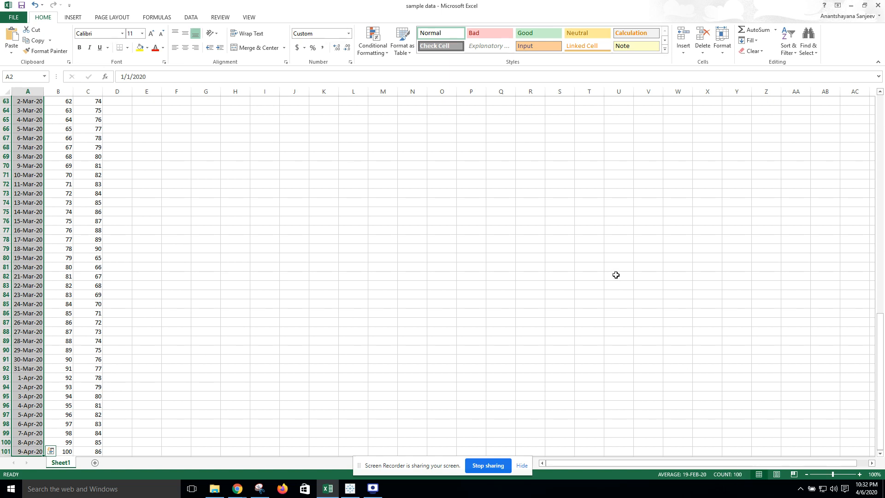
# Review the Number column from its first value down to its last row.
pyautogui.hotkey('ctrl', 'Home')
pyautogui.press('Right')
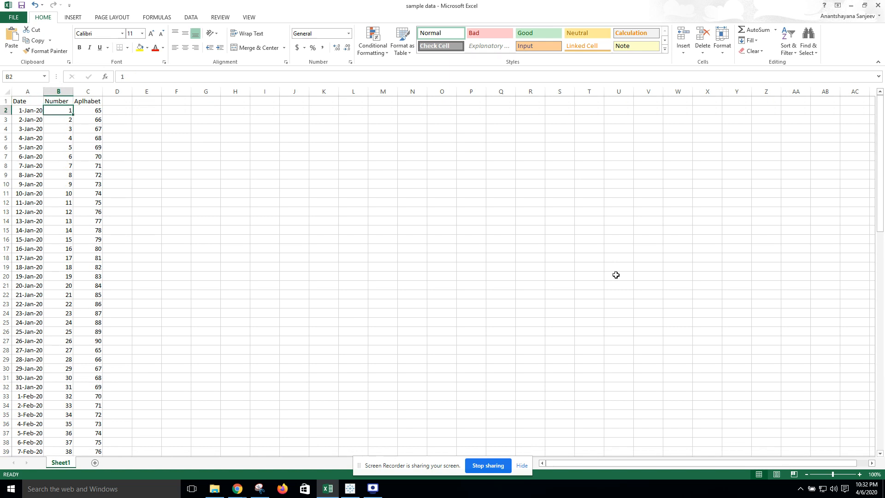
pyautogui.press('Down')
pyautogui.press('Down')
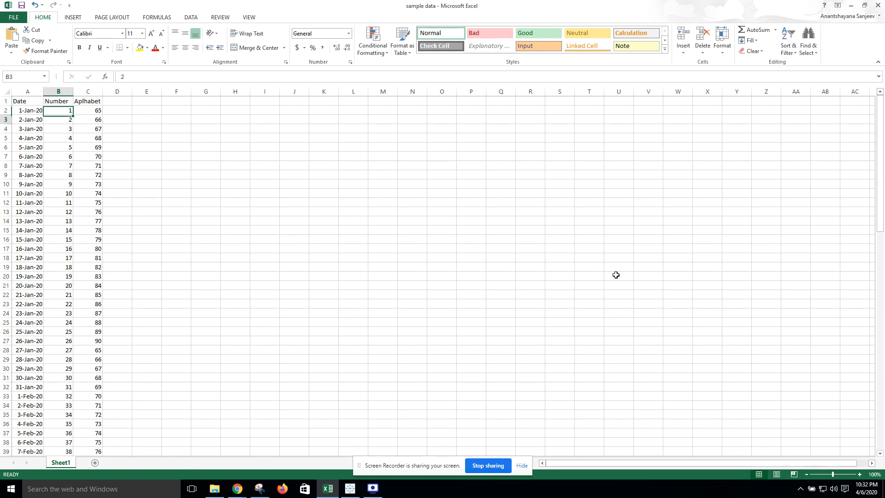
pyautogui.press('Down')
pyautogui.hotkey('ctrl', 'Down')
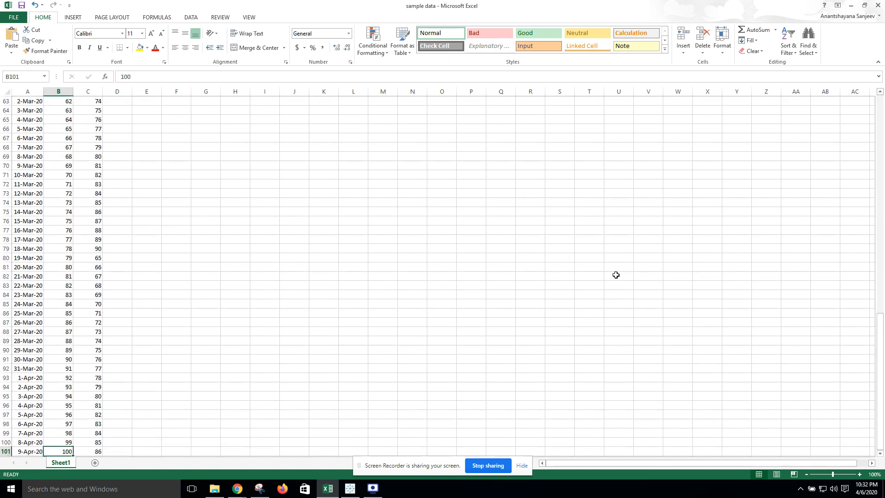
# Fill the codes in the Aplhabet column with yellow from C2 to C53.
pyautogui.press('Right')
pyautogui.hotkey('ctrl', 'Up')
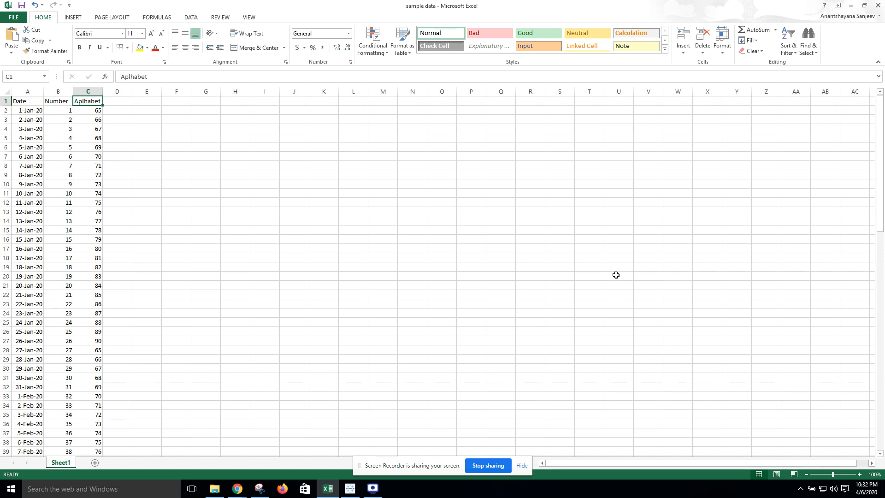
pyautogui.press('Down')
pyautogui.press('Down')
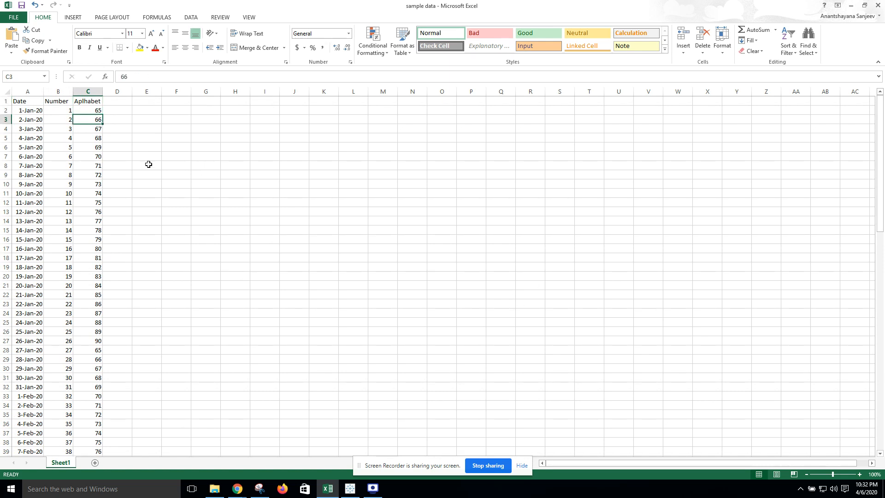
pyautogui.moveTo(97, 111); pyautogui.dragTo(96, 341)
pyautogui.click(140, 48)
pyautogui.scroll(9, 143, 185)
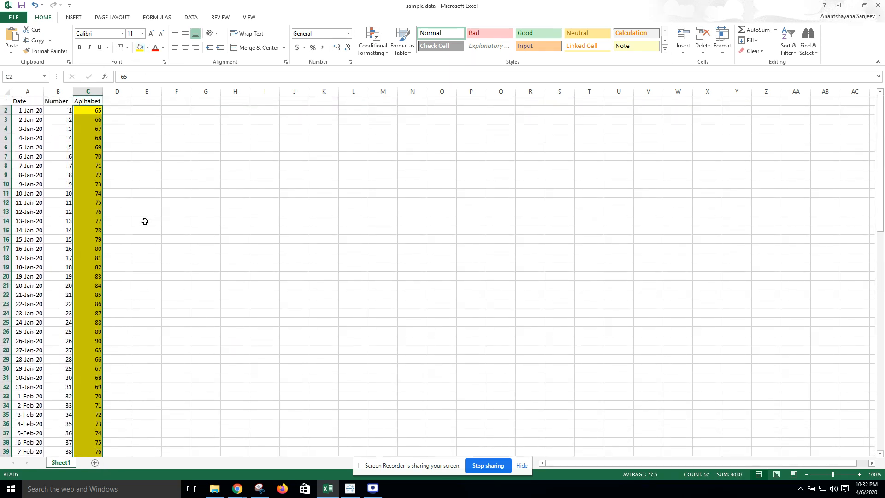
# Examine the remaining Aplhabet codes from C54 down to C101, and return to the first code in C2.
pyautogui.scroll(-8, 145, 221)
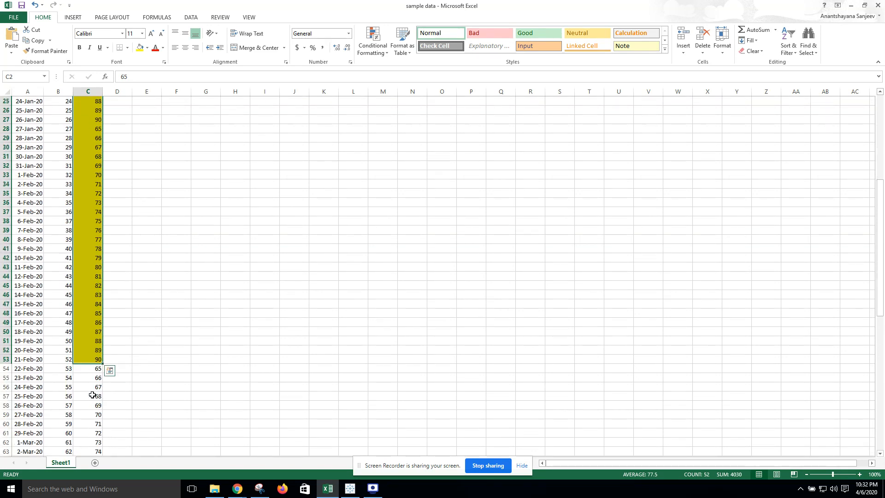
pyautogui.click(81, 371)
pyautogui.scroll(-12, 231, 351)
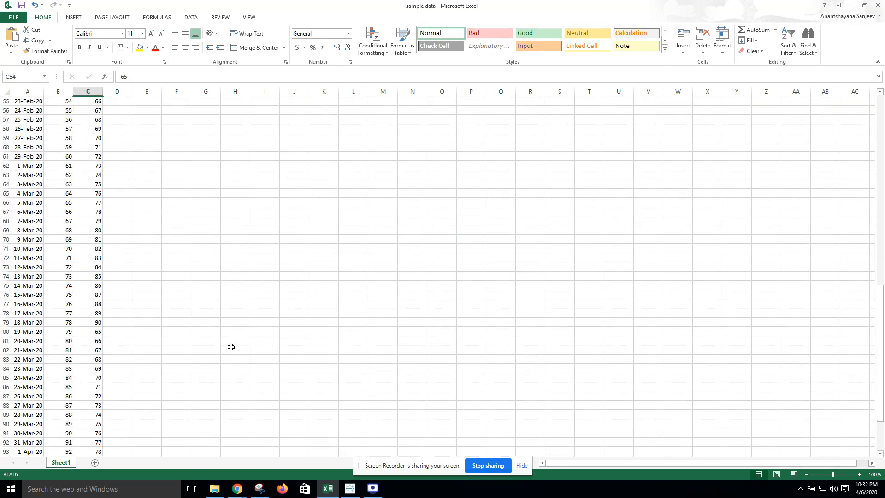
pyautogui.scroll(-5, 103, 340)
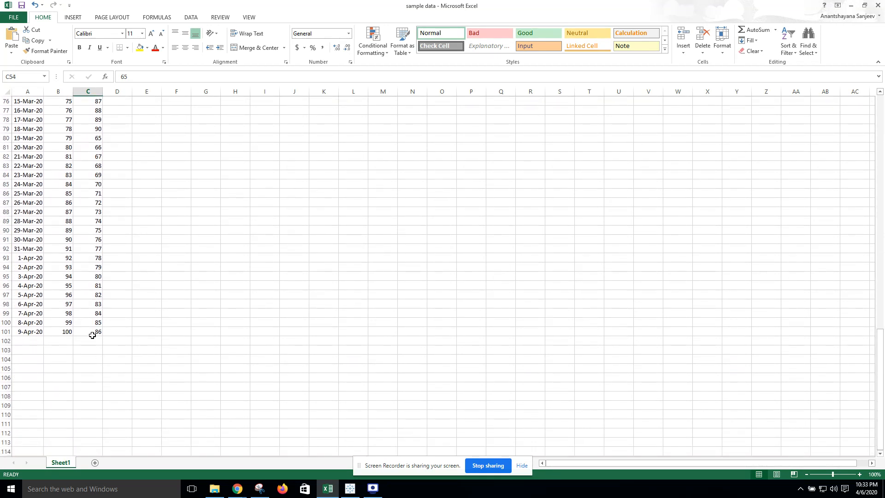
pyautogui.click(95, 332)
pyautogui.scroll(20, 199, 349)
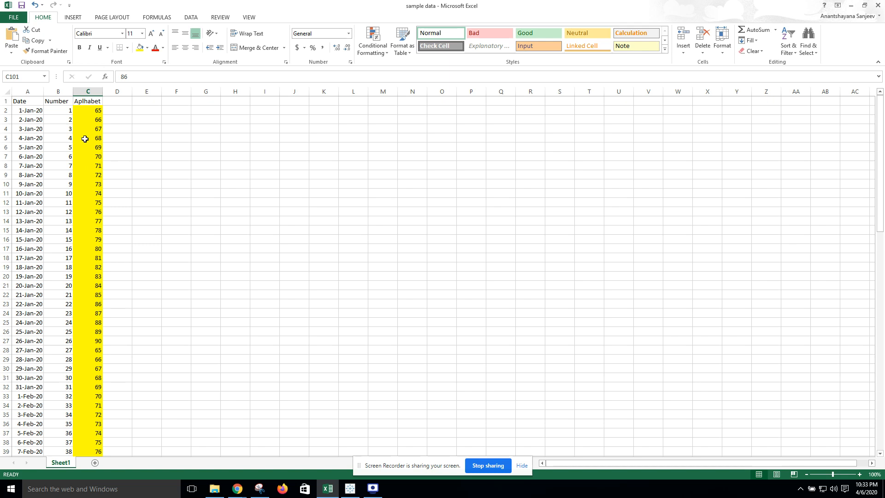
pyautogui.click(94, 111)
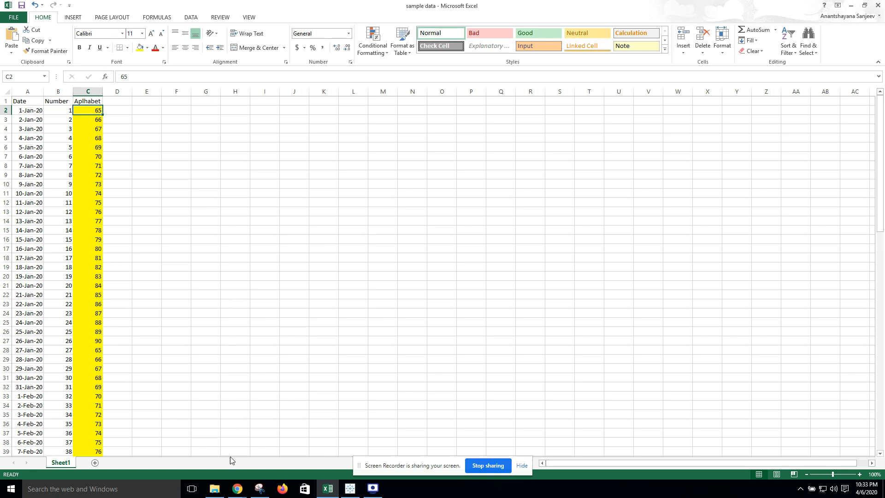
# Switch to the ASCII to text converter page in Chrome, convert the letter A to ASCII numbers, and highlight the output.
pyautogui.click(237, 489)
pyautogui.click(212, 459)
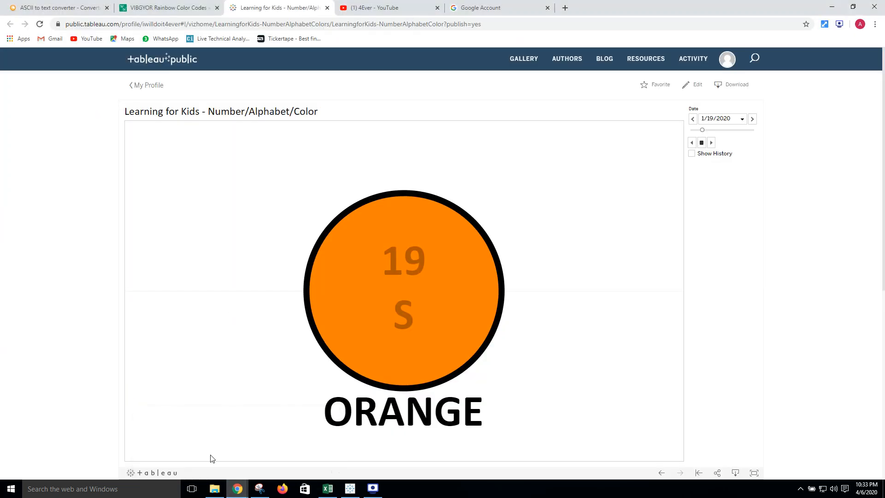
pyautogui.click(51, 7)
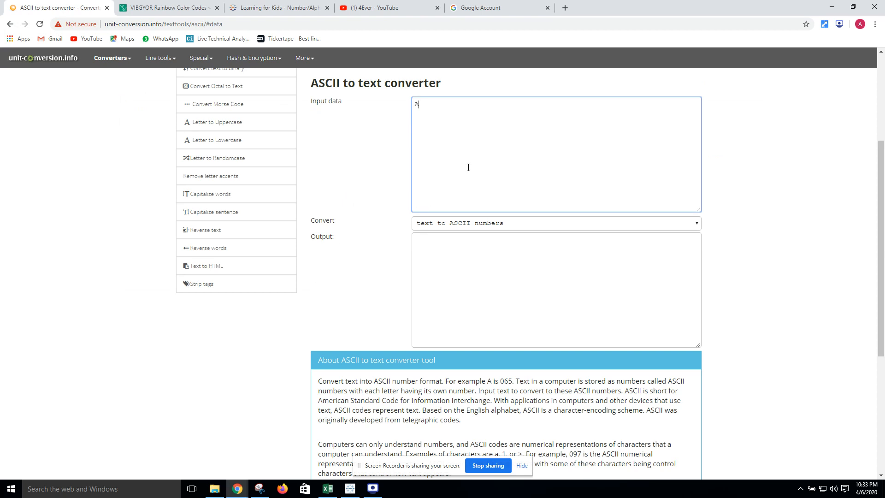
pyautogui.moveTo(438, 241); pyautogui.dragTo(409, 245)
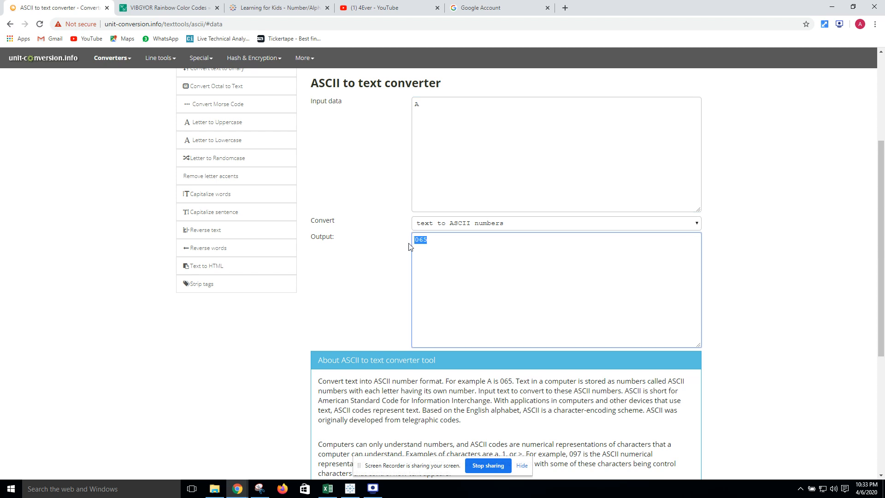
# Convert the letter Z to ASCII numbers and highlight the output.
pyautogui.click(433, 114)
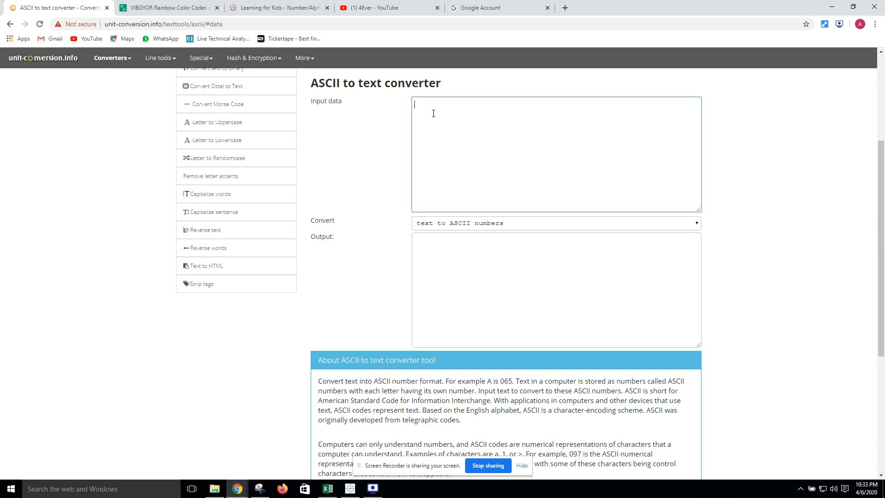
pyautogui.moveTo(478, 288); pyautogui.dragTo(416, 236)
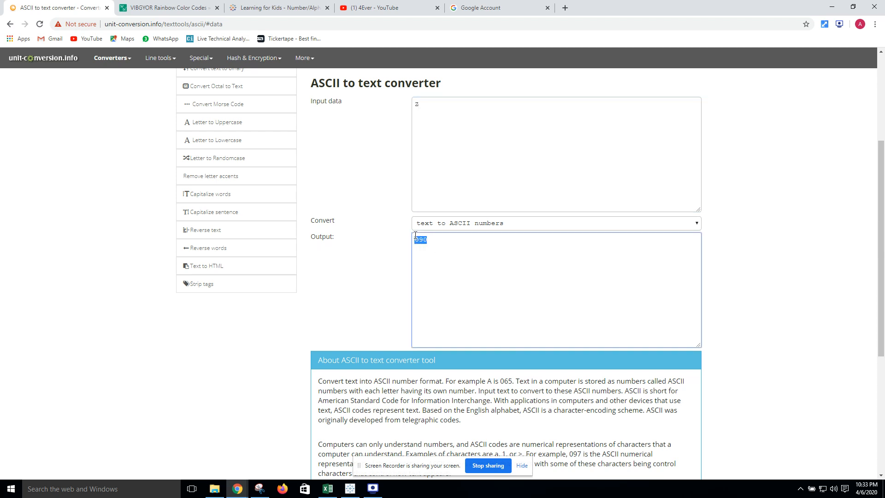
pyautogui.click(477, 279)
# Switch to Tableau Public and open the Sheet-Learning for Kids worksheet from the dashboard, glancing back at the Excel data.
pyautogui.click(351, 490)
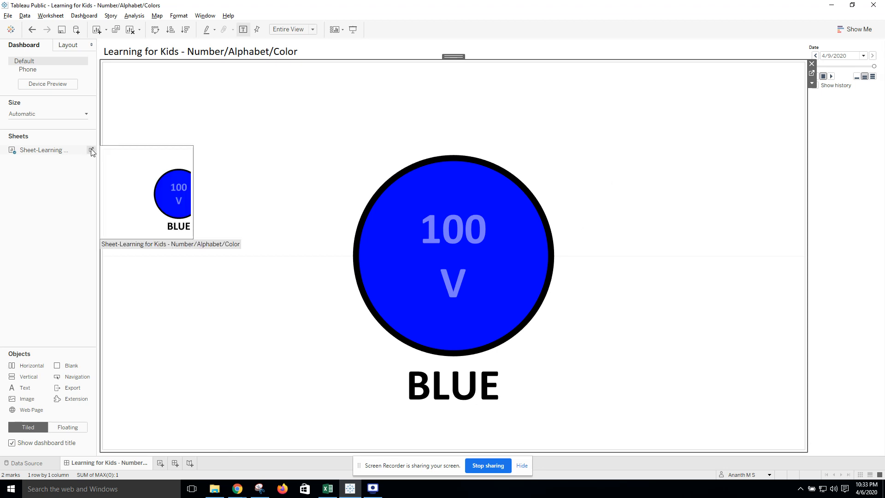
pyautogui.click(92, 151)
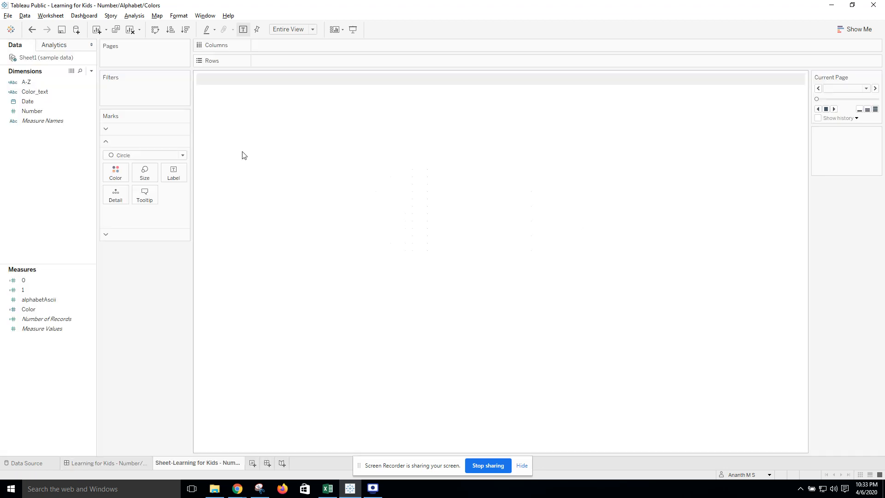
pyautogui.click(328, 490)
pyautogui.click(328, 489)
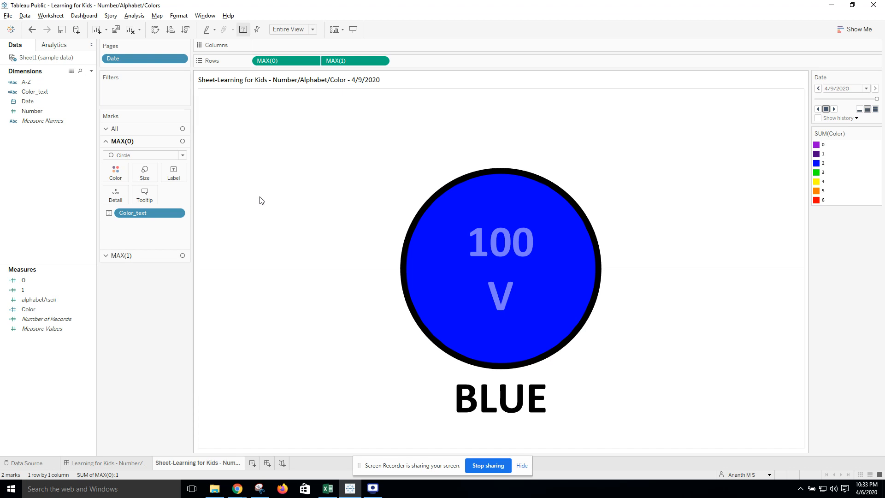
# Inspect the formulas of the calculated measures 0 and 1, closing each without changes.
pyautogui.click(40, 280)
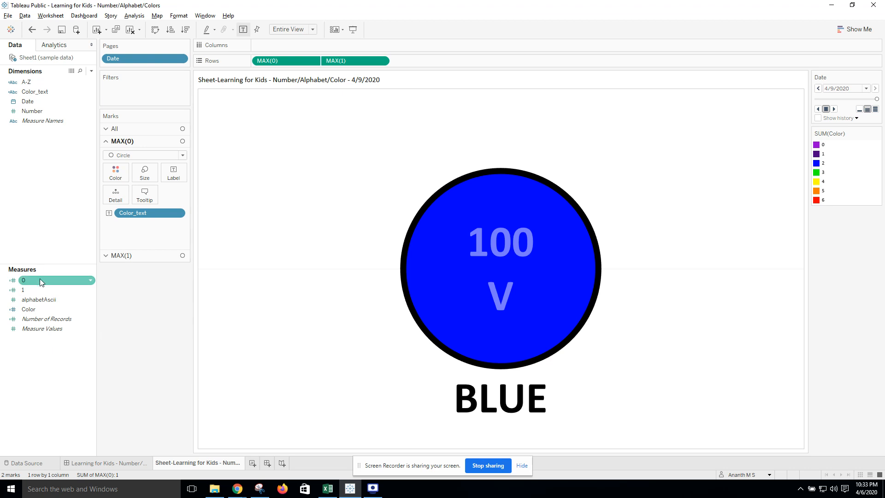
pyautogui.click(38, 290)
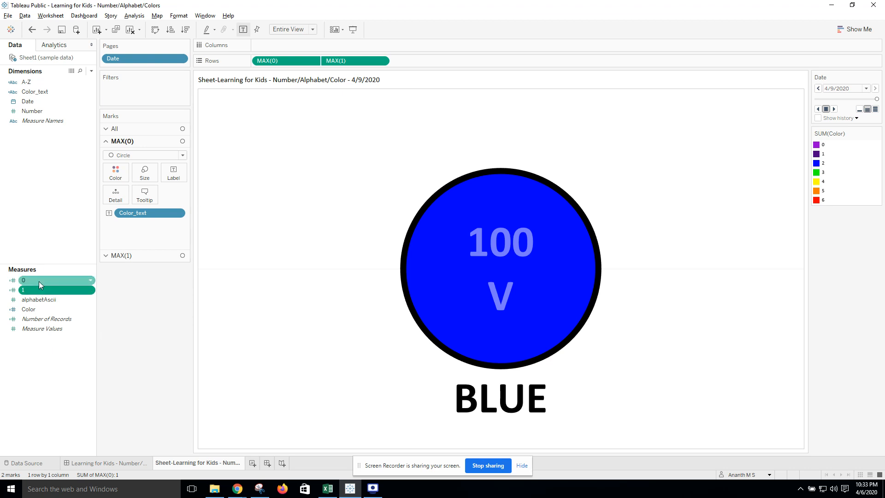
pyautogui.rightClick(39, 281)
pyautogui.click(67, 115)
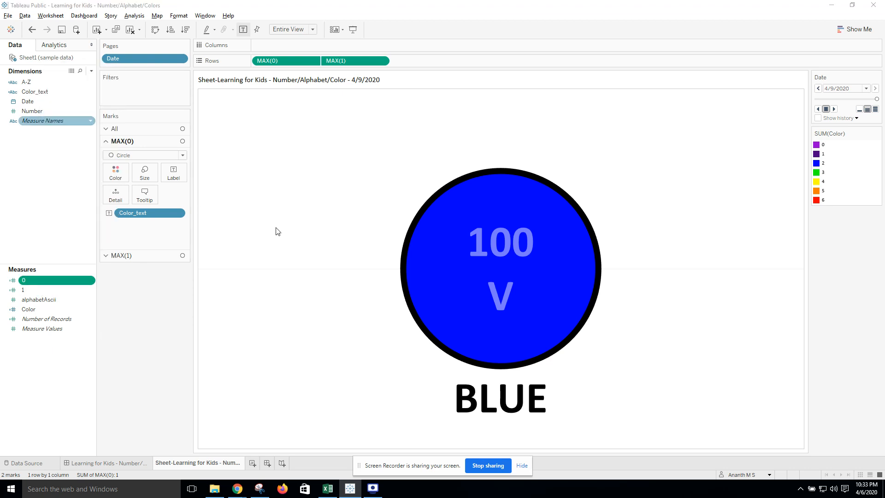
pyautogui.click(545, 177)
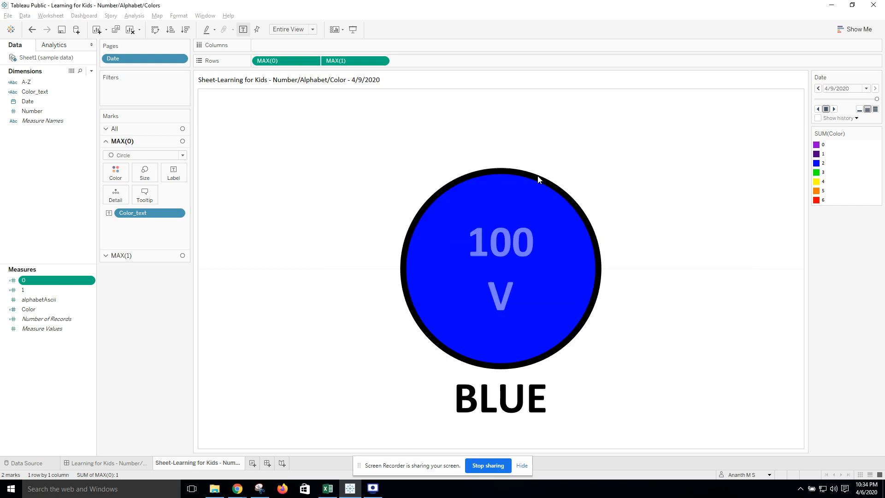
pyautogui.rightClick(31, 291)
pyautogui.click(65, 125)
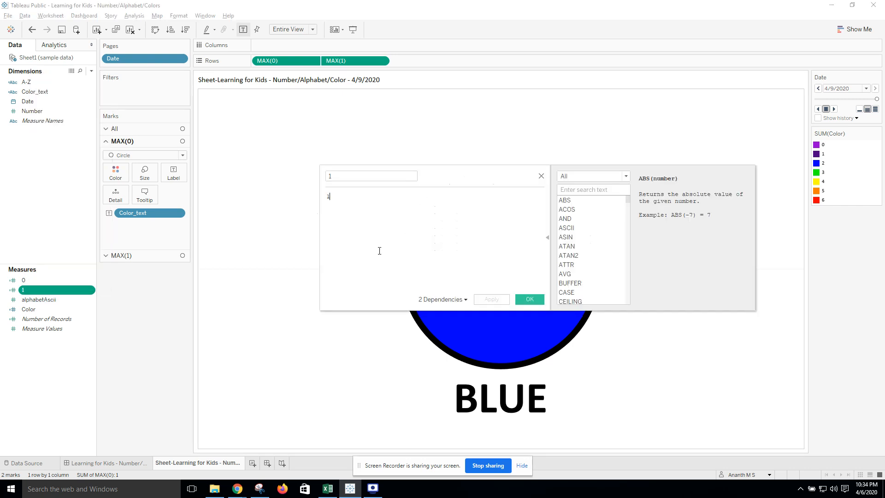
pyautogui.click(542, 176)
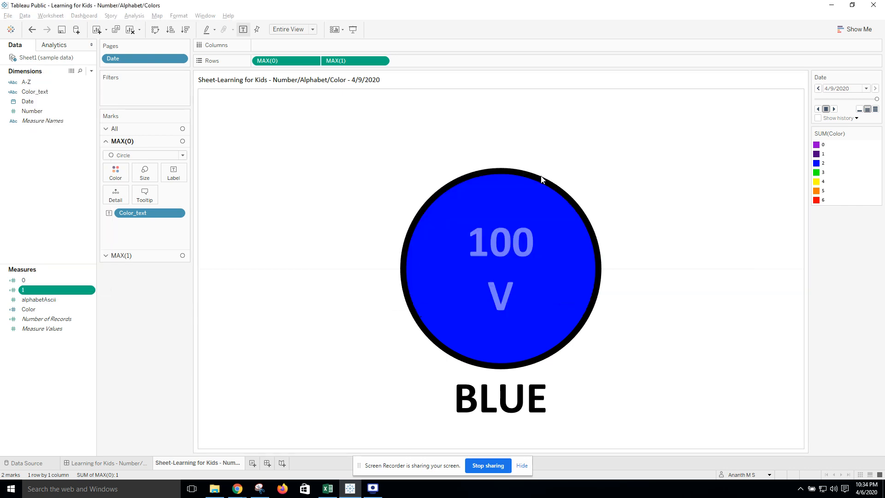
# Examine the Dual Axis option of MAX(1) and the mark settings for All and MAX(0), including the color options.
pyautogui.click(381, 61)
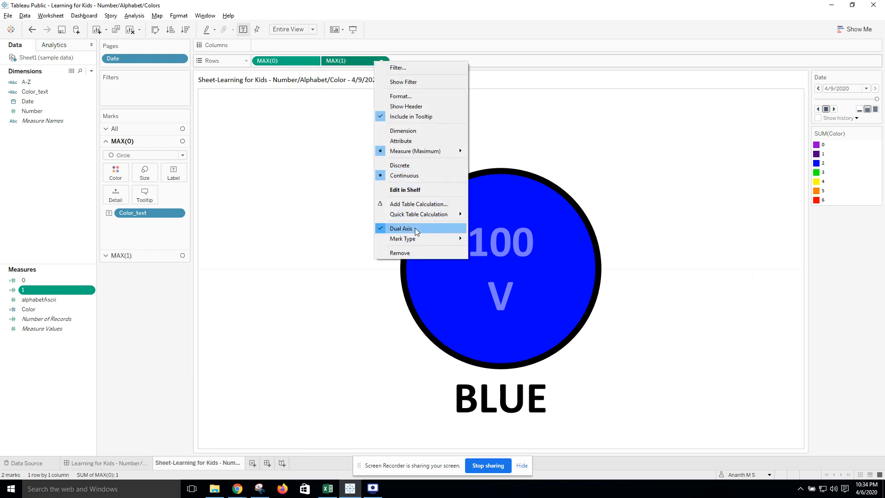
pyautogui.click(829, 290)
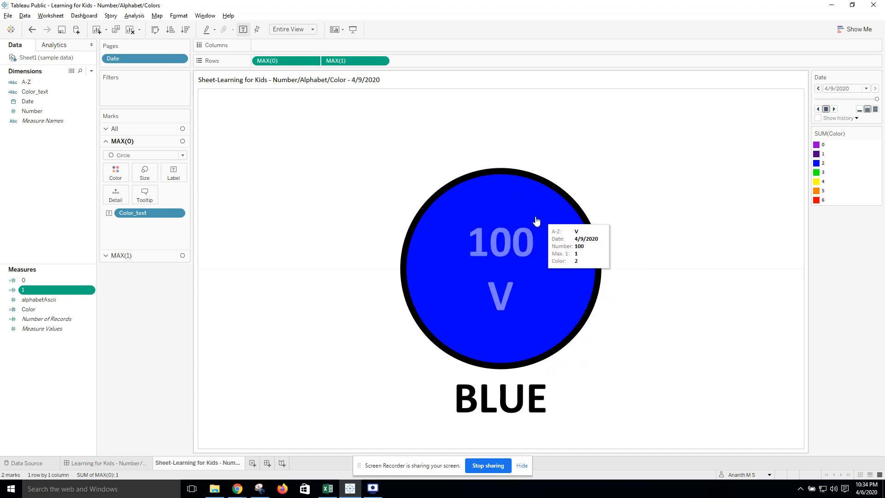
pyautogui.click(124, 126)
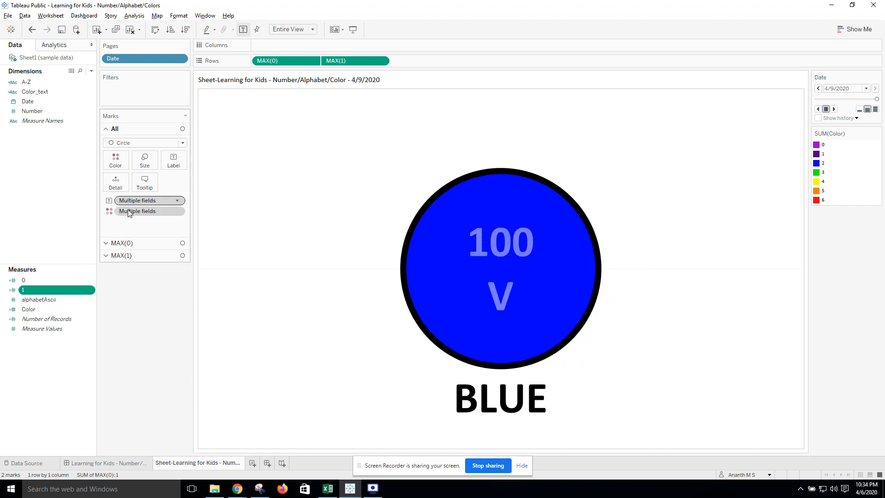
pyautogui.click(122, 243)
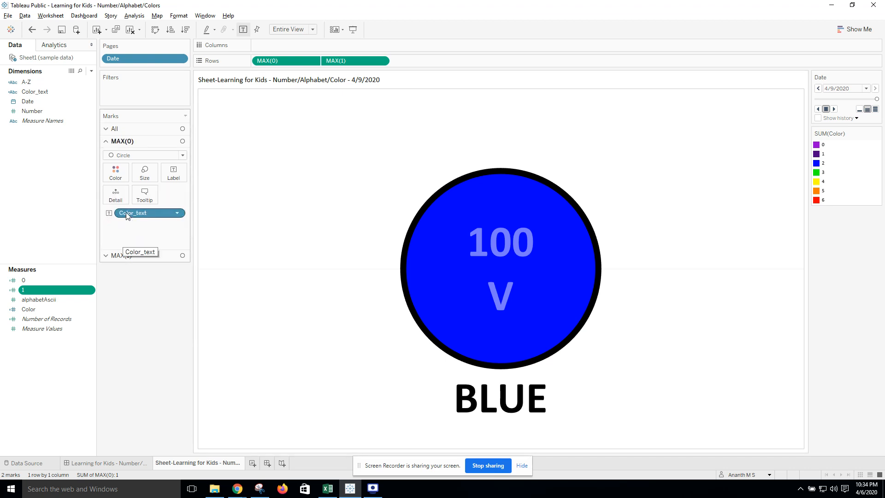
pyautogui.click(115, 173)
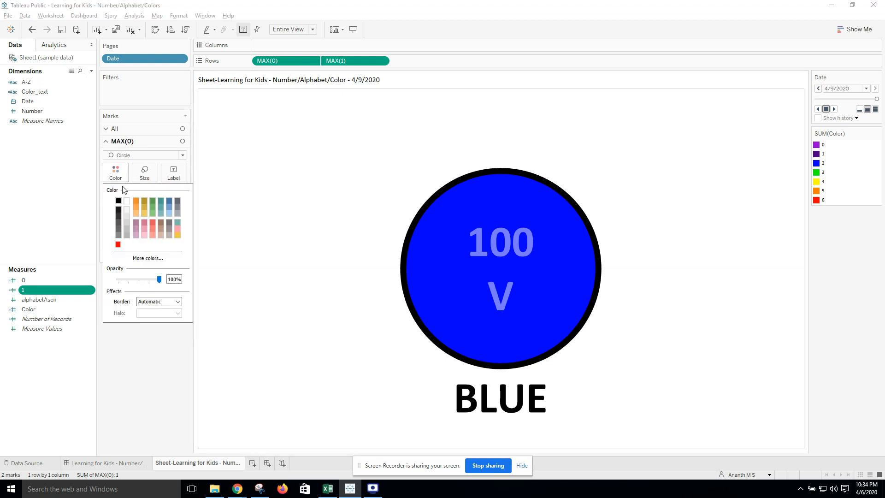
pyautogui.click(81, 210)
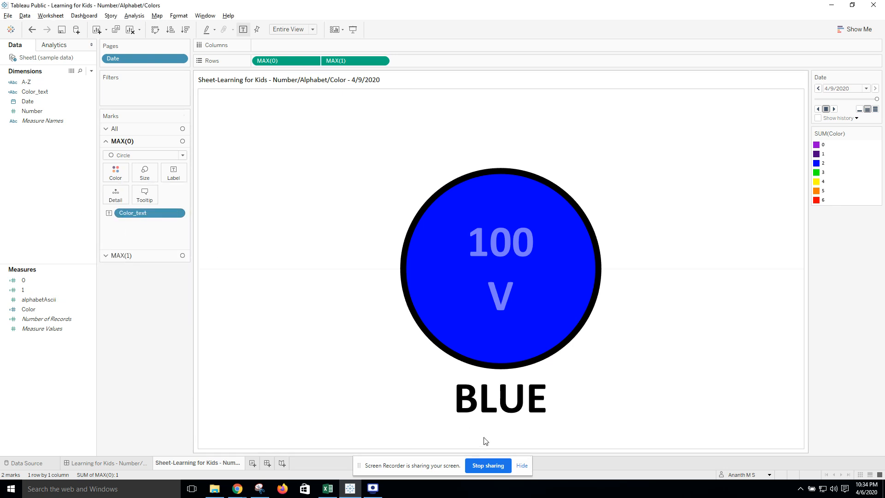
# Create a new worksheet and list Date on Rows as discrete exact dates, checking the list through its last date.
pyautogui.moveTo(491, 408)
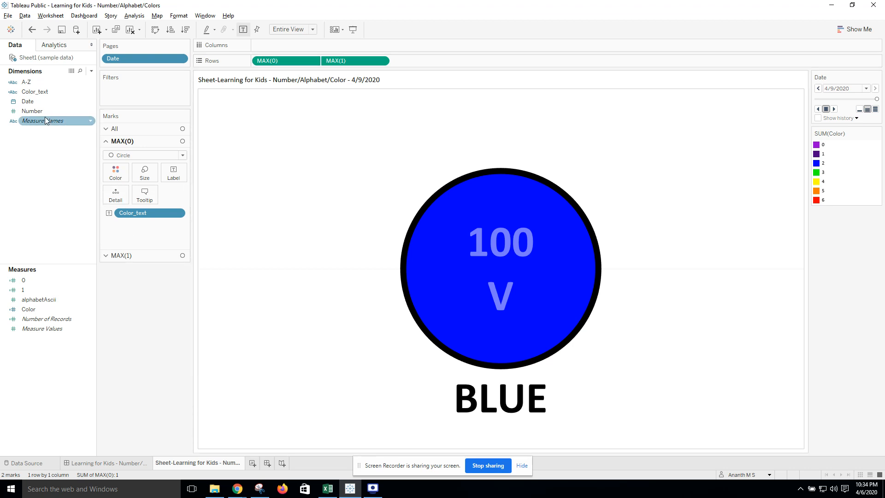
pyautogui.click(39, 101)
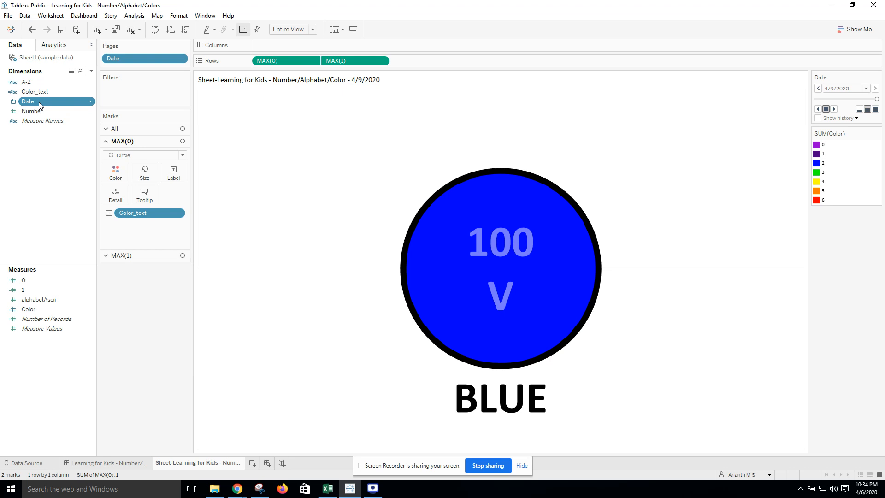
pyautogui.click(252, 463)
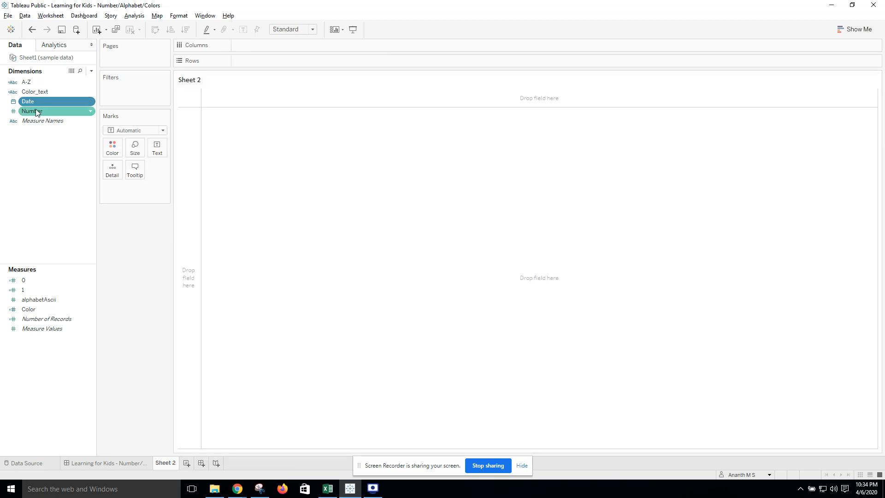
pyautogui.moveTo(34, 101); pyautogui.dragTo(250, 60)
pyautogui.rightClick(250, 60)
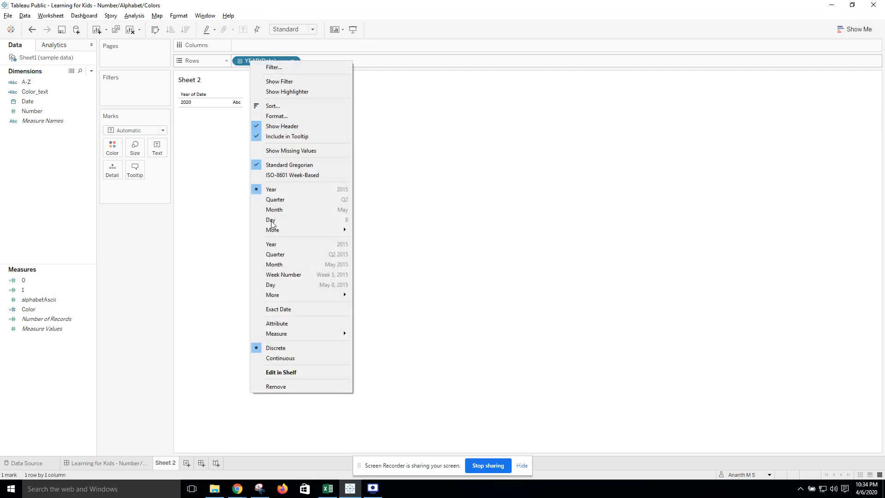
pyautogui.click(290, 309)
pyautogui.rightClick(250, 60)
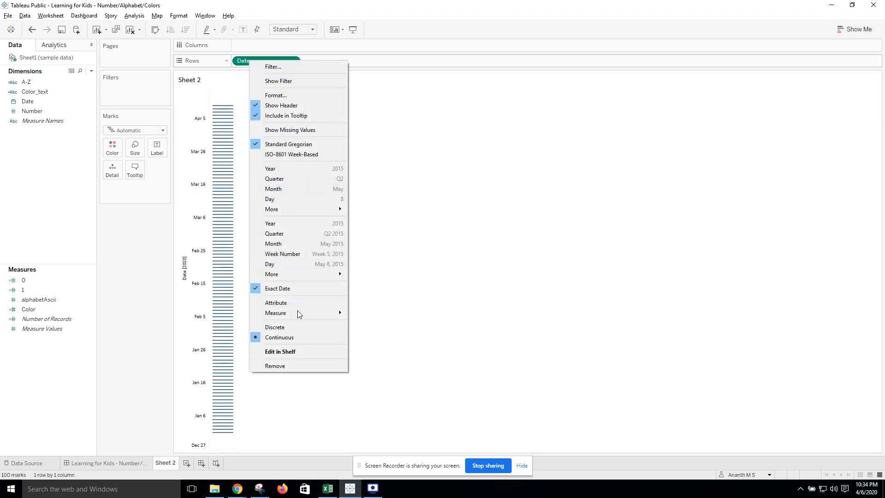
pyautogui.click(295, 327)
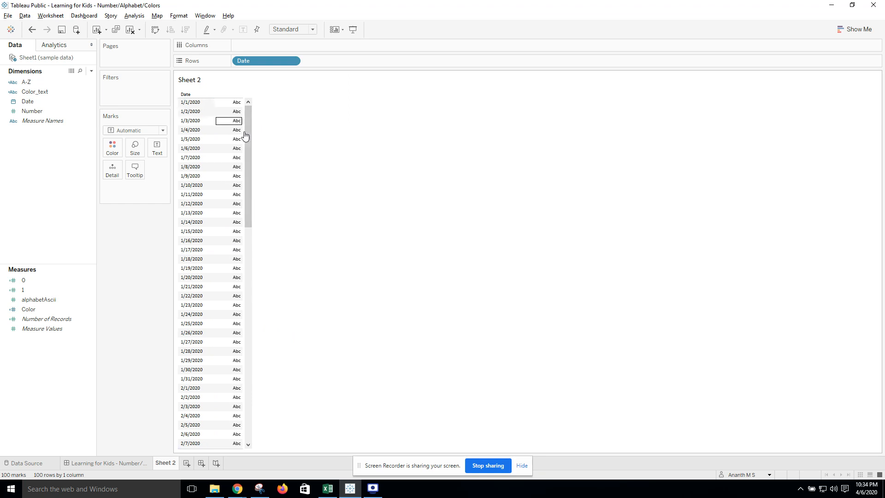
pyautogui.click(249, 406)
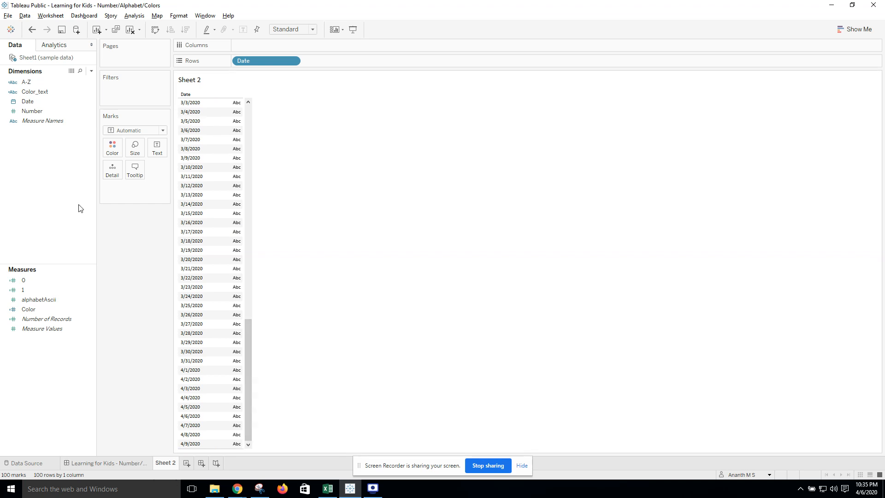
# Add Number to Rows after Date as a discrete field and check the list from its last row back to the first.
pyautogui.moveTo(45, 108); pyautogui.dragTo(326, 62)
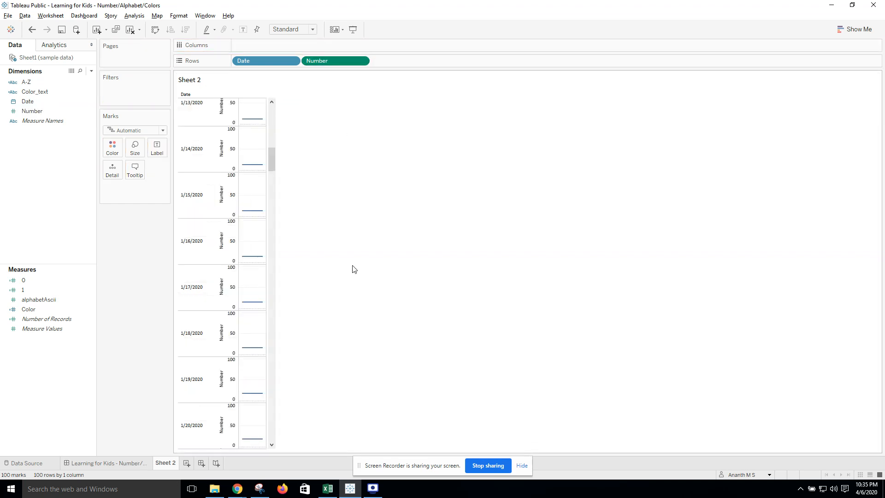
pyautogui.rightClick(332, 61)
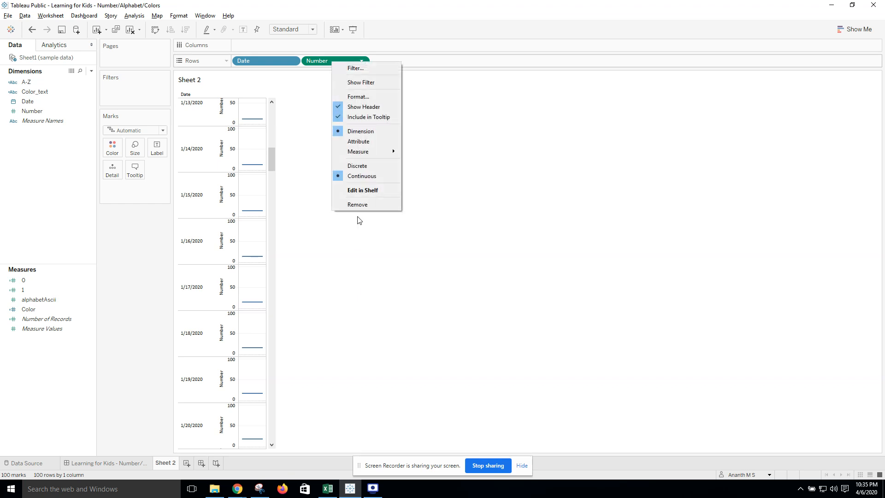
pyautogui.click(362, 165)
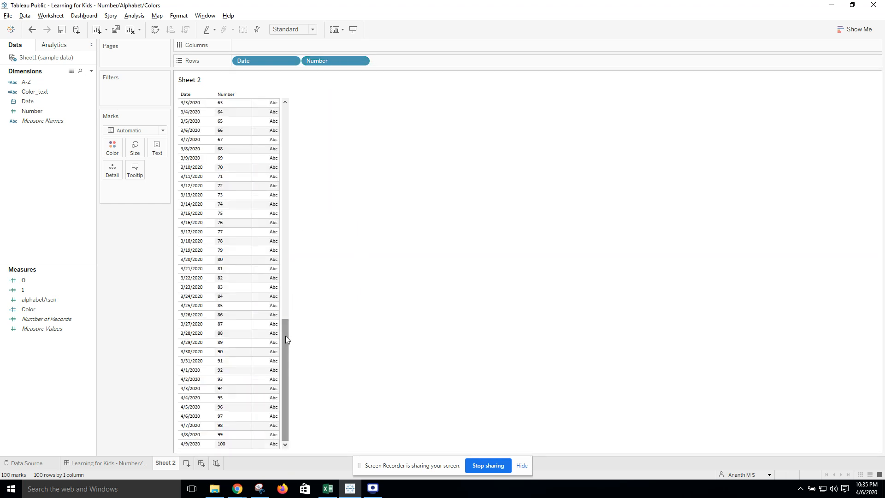
pyautogui.moveTo(286, 335); pyautogui.dragTo(306, 95)
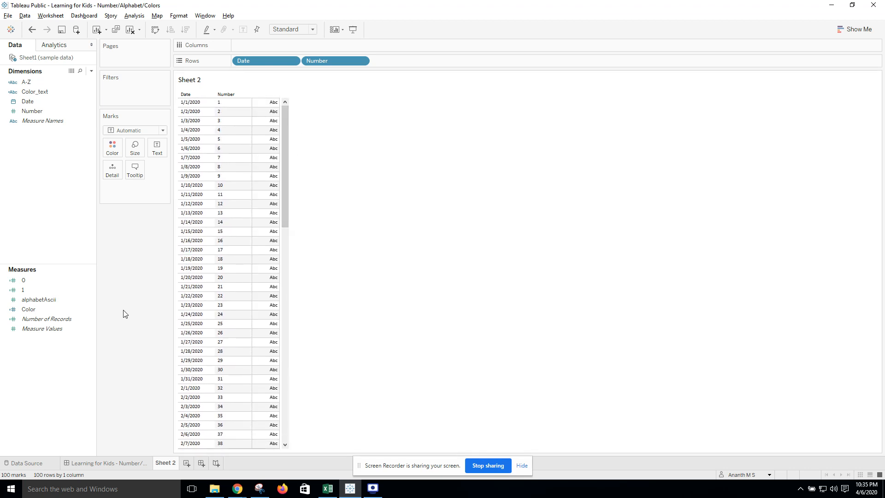
# Add the alphabetAscii measure to Rows after Number and make it discrete.
pyautogui.click(58, 302)
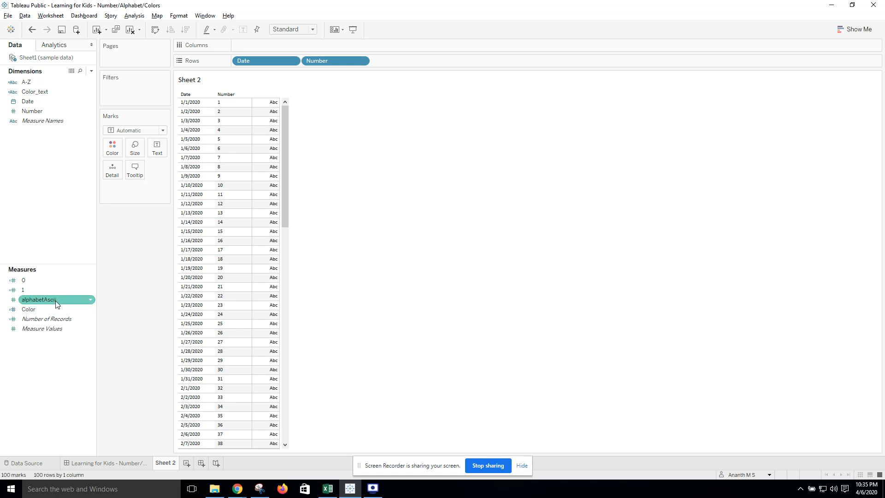
pyautogui.moveTo(56, 303)
pyautogui.mouseDown()
pyautogui.moveTo(193, 270)
pyautogui.moveTo(402, 68)
pyautogui.mouseUp()
pyautogui.rightClick(401, 67)
pyautogui.click(427, 168)
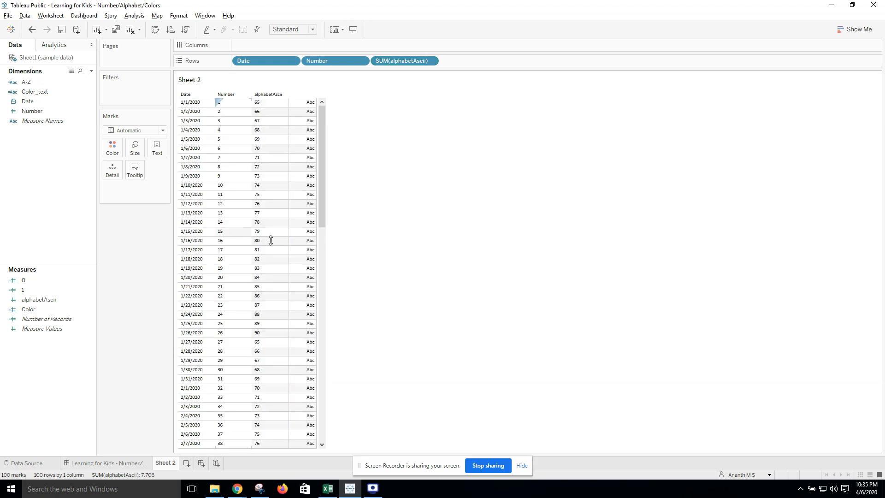
pyautogui.moveTo(309, 245)
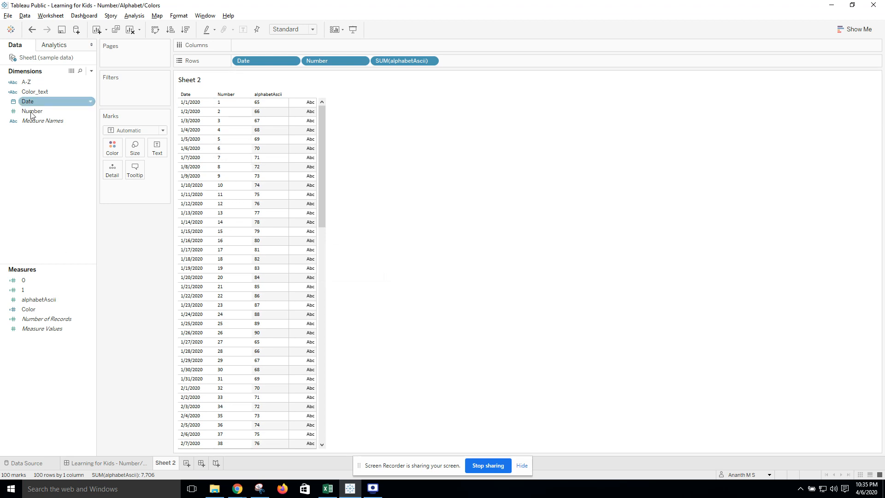
# Point out the Color and Color_text fields, and add A-Z to Rows after alphabetAscii.
pyautogui.click(35, 309)
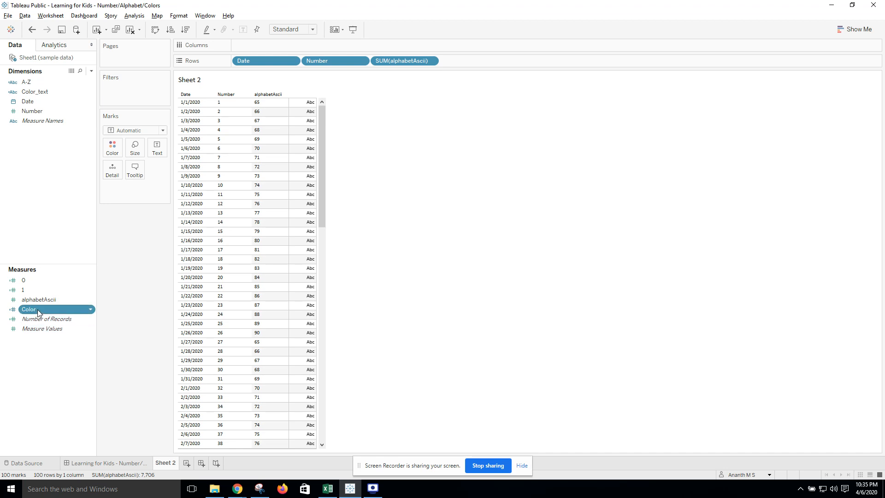
pyautogui.click(46, 91)
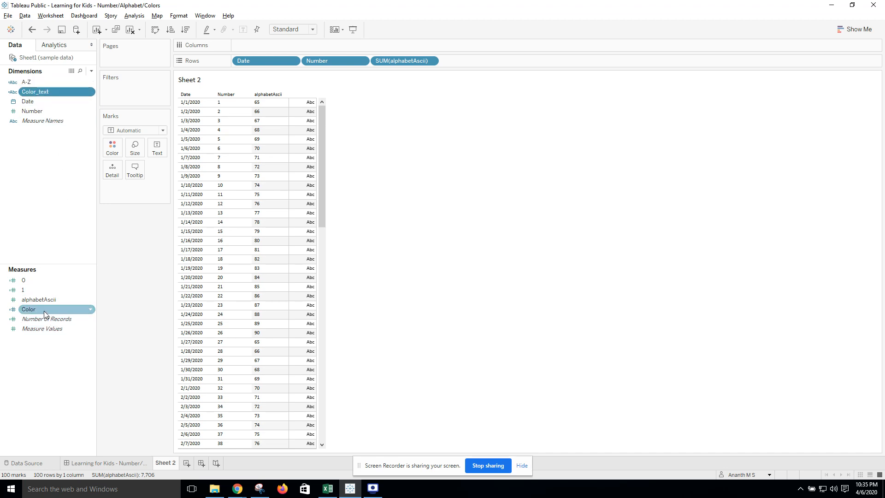
pyautogui.moveTo(28, 82)
pyautogui.mouseDown()
pyautogui.moveTo(193, 114)
pyautogui.moveTo(408, 90)
pyautogui.moveTo(460, 68)
pyautogui.mouseUp()
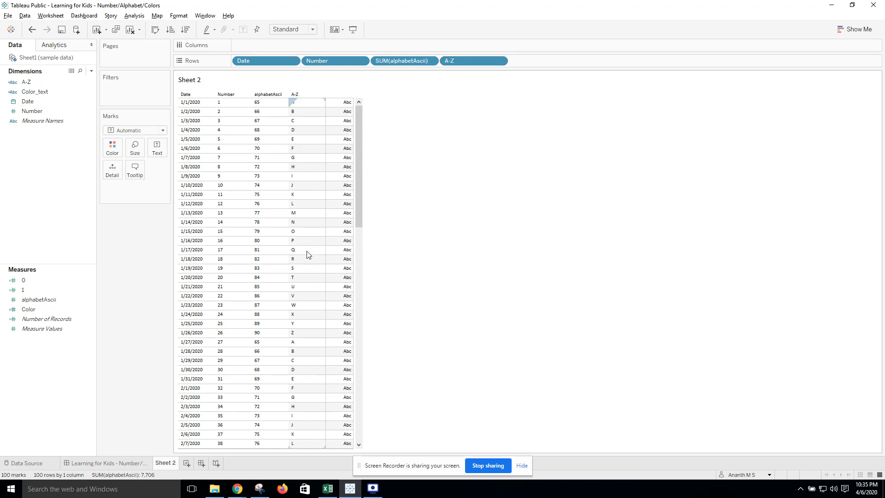
# Open the A-Z field's calculation, look up the description of its CHAR function, and close the editor.
pyautogui.rightClick(38, 82)
pyautogui.click(56, 138)
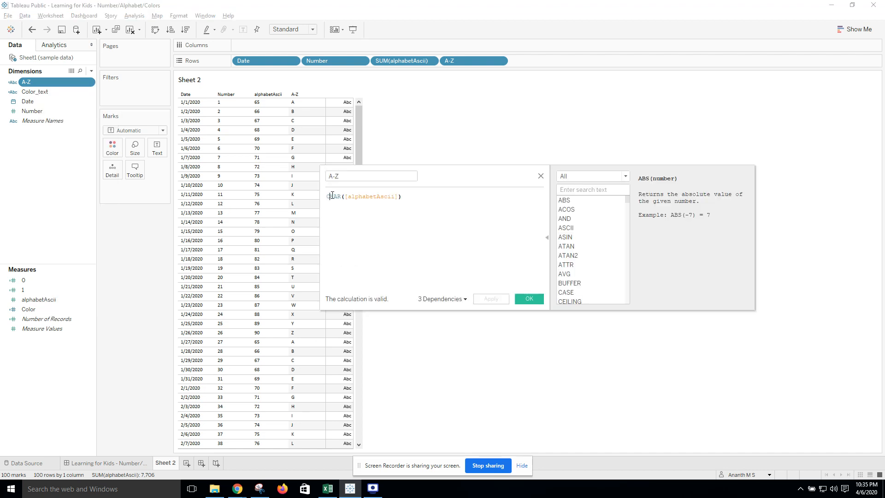
pyautogui.click(332, 195)
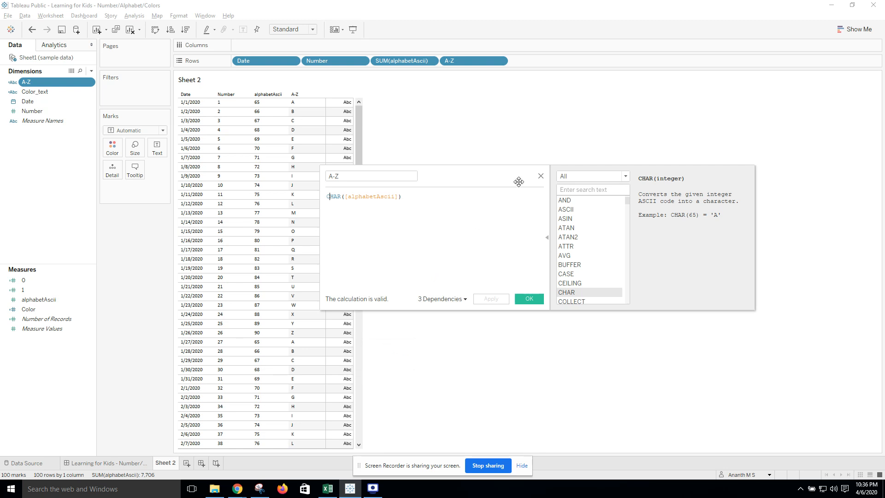
pyautogui.click(541, 176)
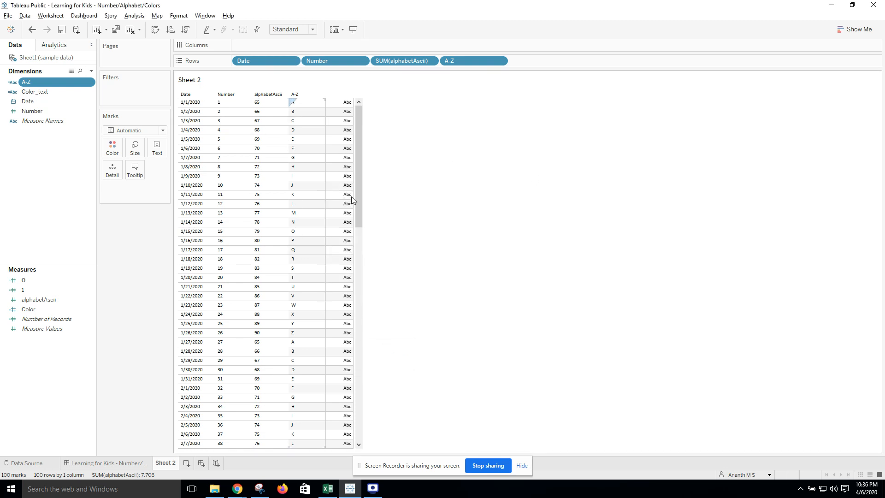
# Check the Sheet 2 list through its last row and compare it with the circle on the Learning for Kids dashboard.
pyautogui.scroll(-5, 360, 242)
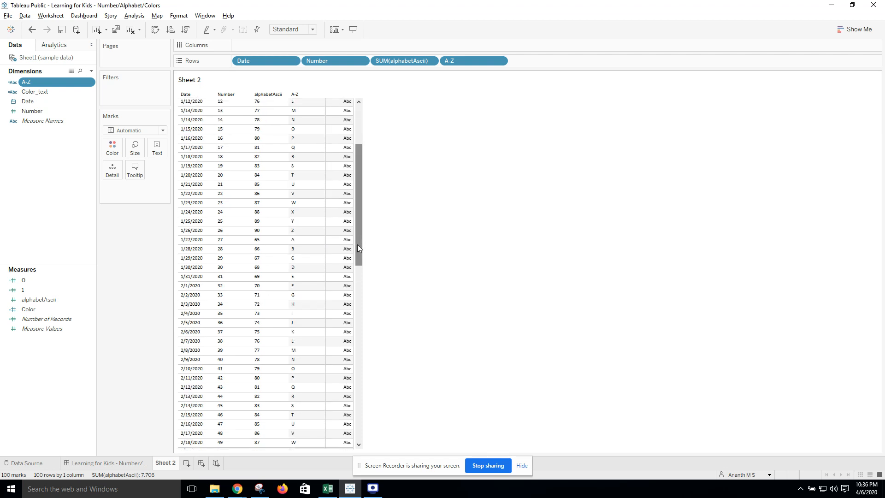
pyautogui.moveTo(357, 248); pyautogui.dragTo(358, 421)
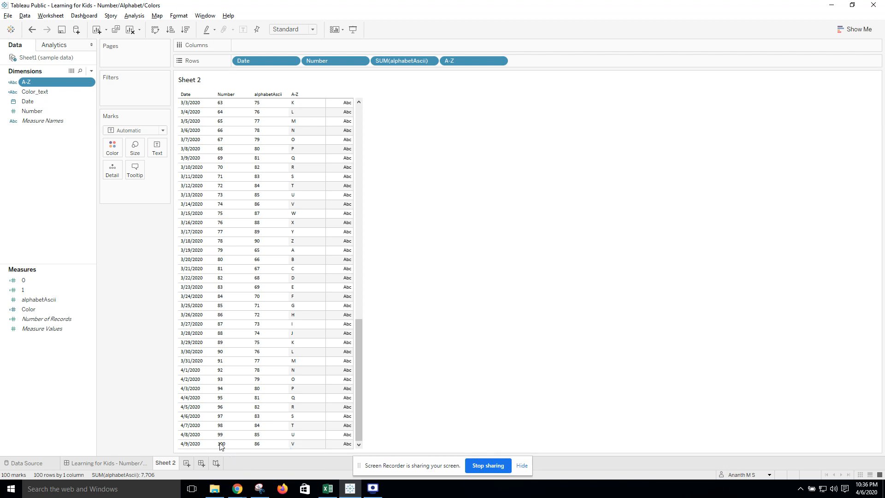
pyautogui.moveTo(363, 313); pyautogui.dragTo(301, 102)
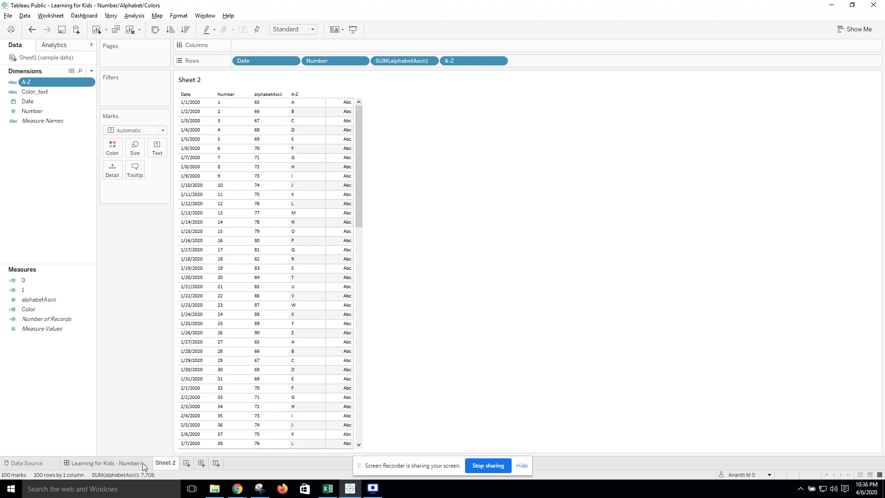
pyautogui.click(106, 463)
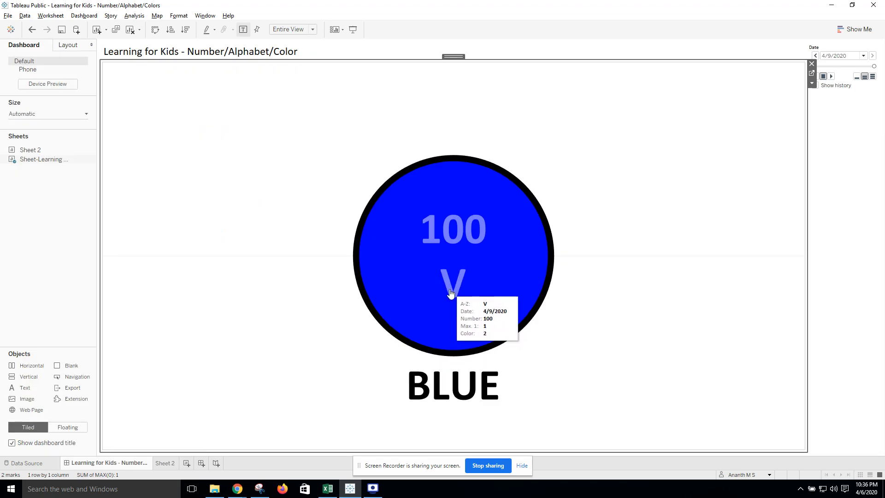
pyautogui.click(162, 463)
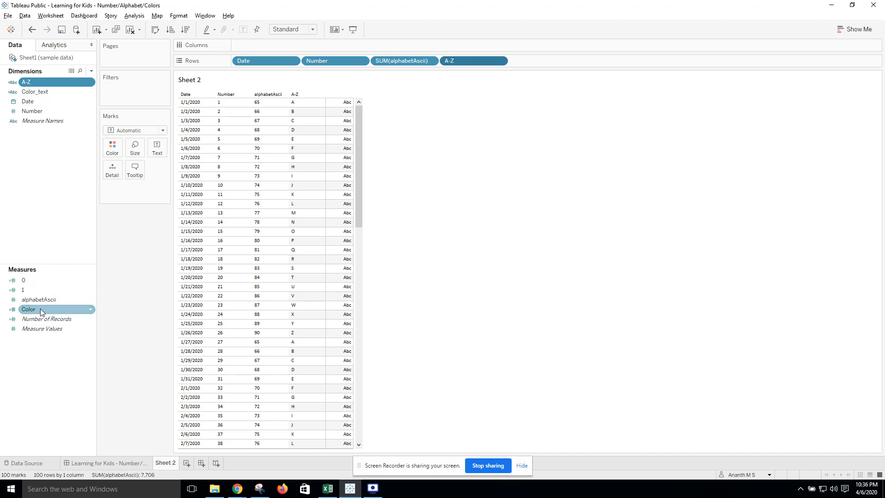
# Add the Color field to Rows after A-Z and turn it into a dimension.
pyautogui.moveTo(40, 309); pyautogui.dragTo(542, 67)
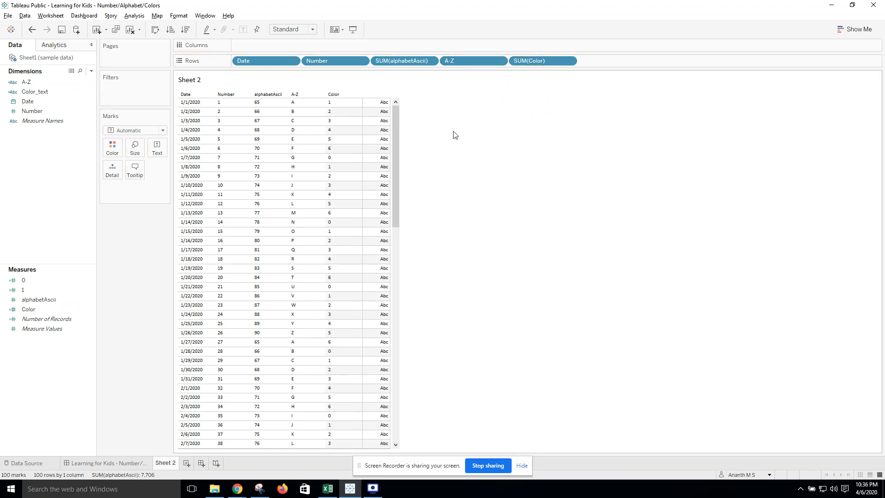
pyautogui.rightClick(538, 63)
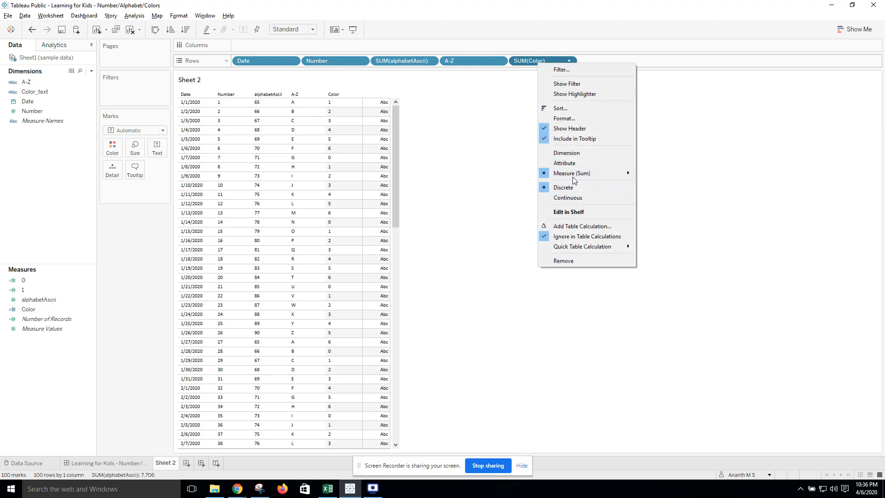
pyautogui.click(576, 157)
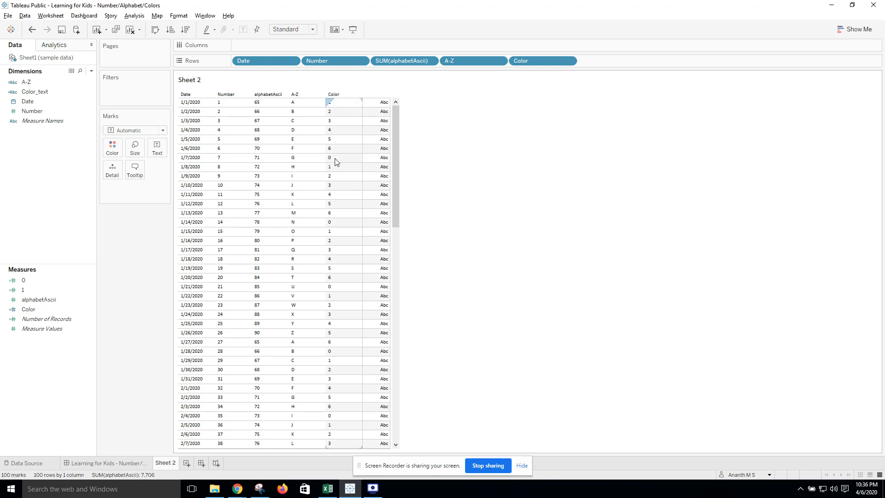
# Open the Color field's calculation to examine its formula.
pyautogui.click(41, 309)
pyautogui.rightClick(40, 308)
pyautogui.click(73, 140)
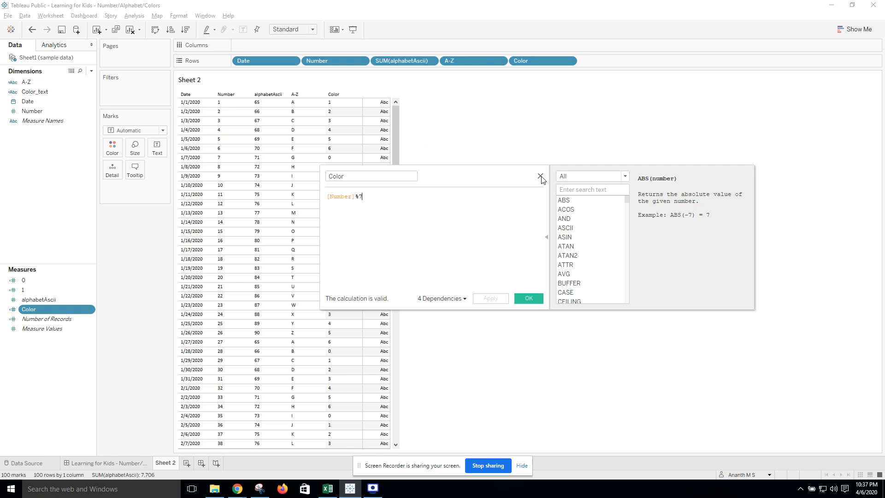
# Switch to the sample data workbook in Excel and enter =MOD(B2,7) in cell D2.
pyautogui.click(328, 489)
pyautogui.click(240, 218)
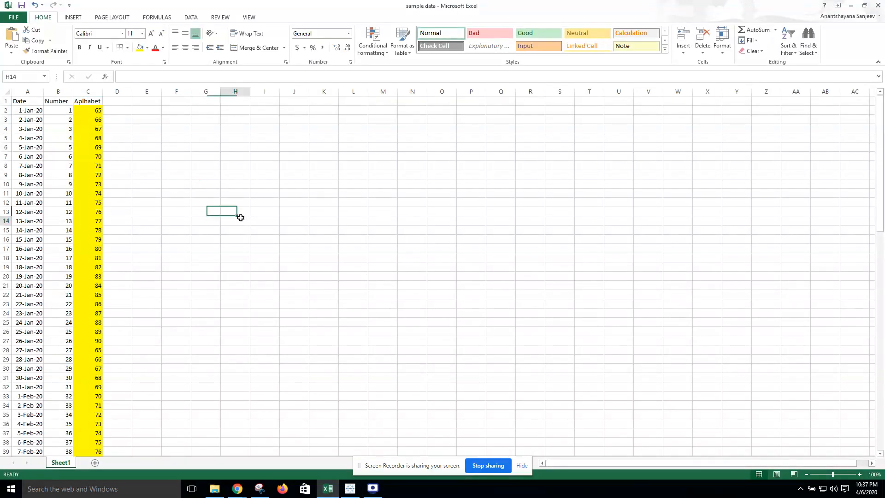
pyautogui.click(117, 110)
pyautogui.write('=MOD(')
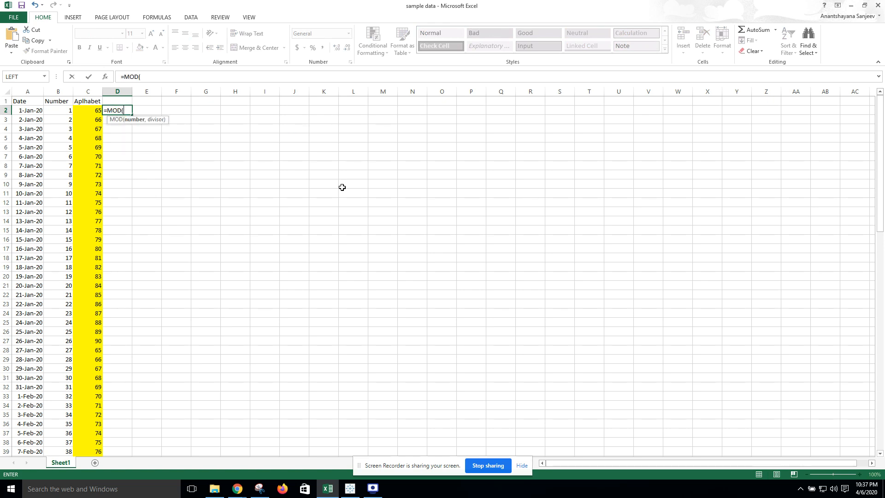
pyautogui.press('Left')
pyautogui.press('Left')
pyautogui.write(',')
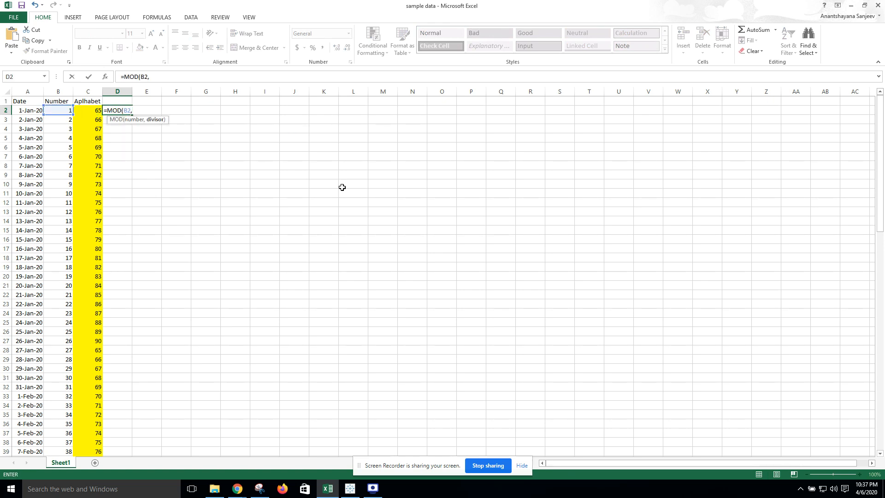
pyautogui.write('7')
pyautogui.press('Return')
# Fill the MOD formula from D2 down through D12.
pyautogui.press('Up')
pyautogui.hotkey('shift', 'Down')
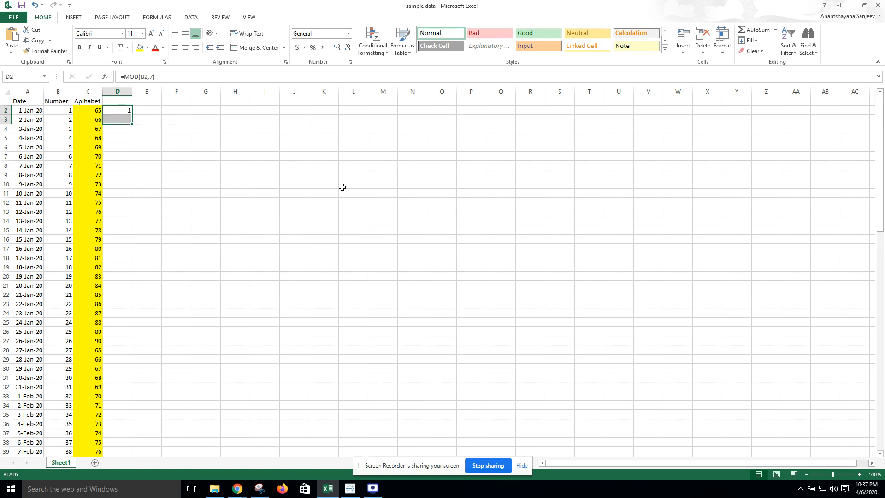
pyautogui.hotkey('ctrl', 'd')
pyautogui.hotkey('shift', 'Down')
pyautogui.hotkey('shift', 'Down')
pyautogui.hotkey('ctrl', 'd')
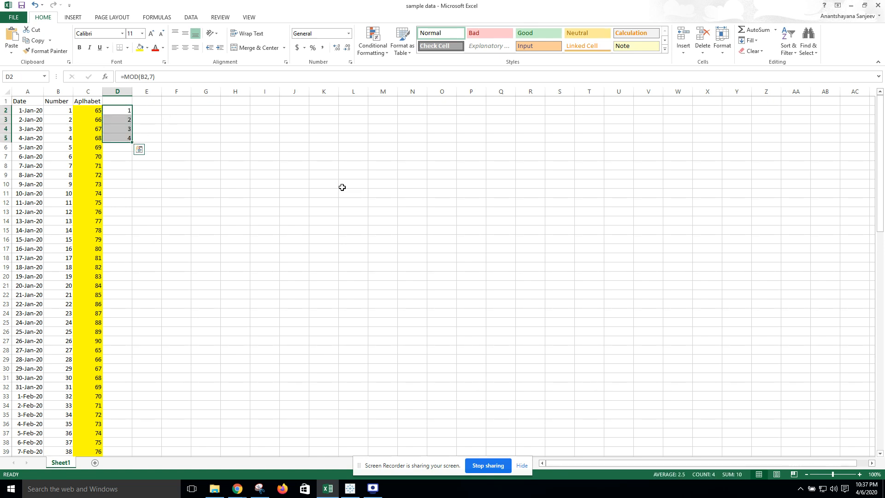
pyautogui.hotkey('shift', 'Down')
pyautogui.hotkey('shift', 'Down')
pyautogui.hotkey('shift', 'Down')
pyautogui.hotkey('shift', 'Down')
pyautogui.hotkey('shift', 'Down')
pyautogui.hotkey('shift', 'Down')
pyautogui.hotkey('shift', 'Down')
pyautogui.hotkey('ctrl', 'd')
# Go through the MOD results in column D down to D12, highlighting row 8 along the way.
pyautogui.press('Down')
pyautogui.press('Down')
pyautogui.press('Down')
pyautogui.press('Down')
pyautogui.press('Down')
pyautogui.press('Down')
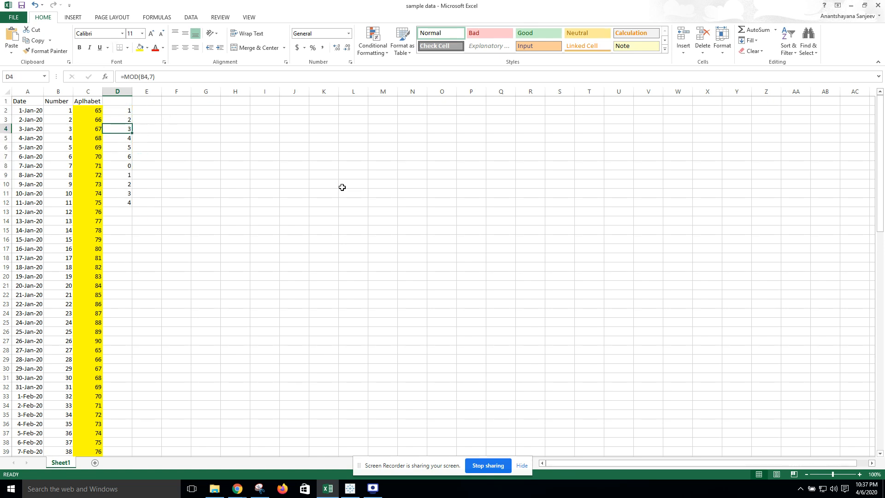
pyautogui.hotkey('shift', 'space')
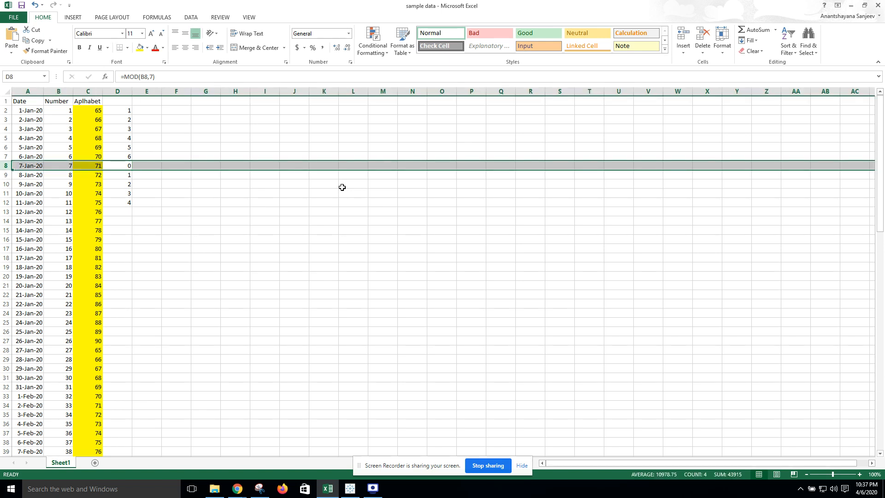
pyautogui.press('Down')
pyautogui.press('Down')
pyautogui.press('Down')
pyautogui.press('Down')
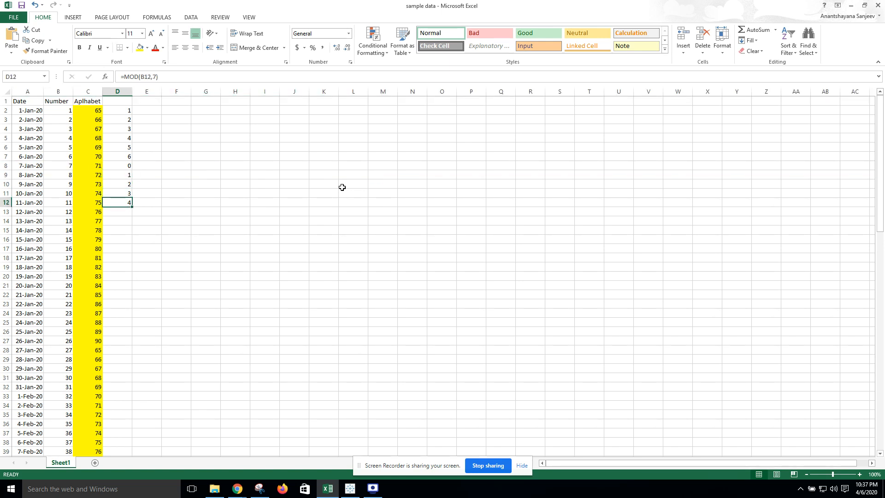
# Switch back to Tableau, close the Color calculation, and add Color_text to Rows after Color.
pyautogui.hotkey('alt', 'Tab')
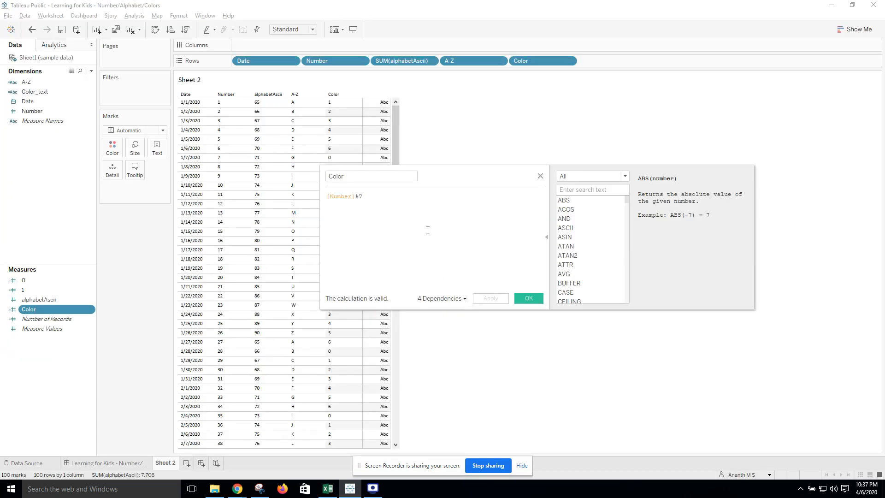
pyautogui.click(540, 176)
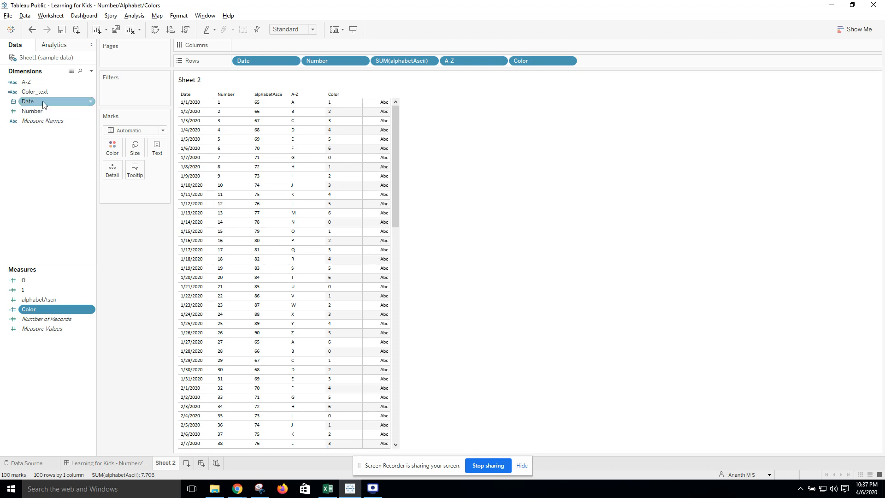
pyautogui.moveTo(45, 95)
pyautogui.mouseDown()
pyautogui.moveTo(538, 105)
pyautogui.moveTo(620, 61)
pyautogui.mouseUp()
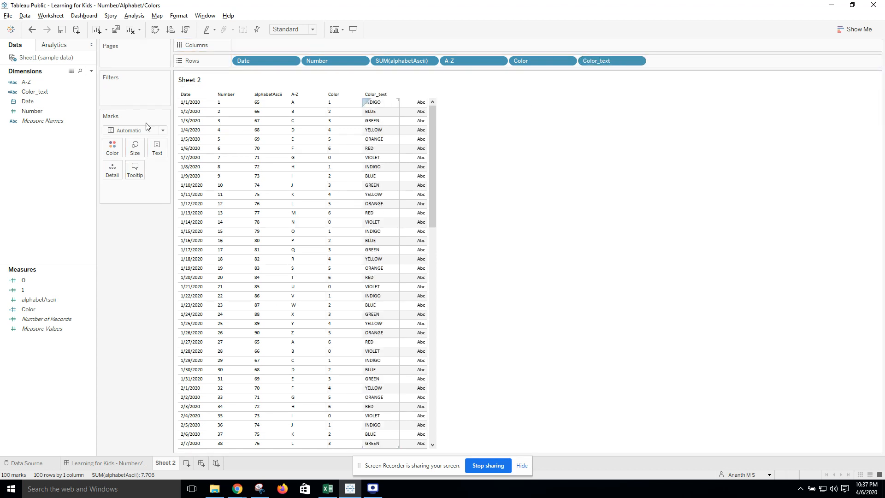
# Open the Color_text calculation and examine its CASE mapping, highlighting the VIOLET and INDIGO values.
pyautogui.click(56, 92)
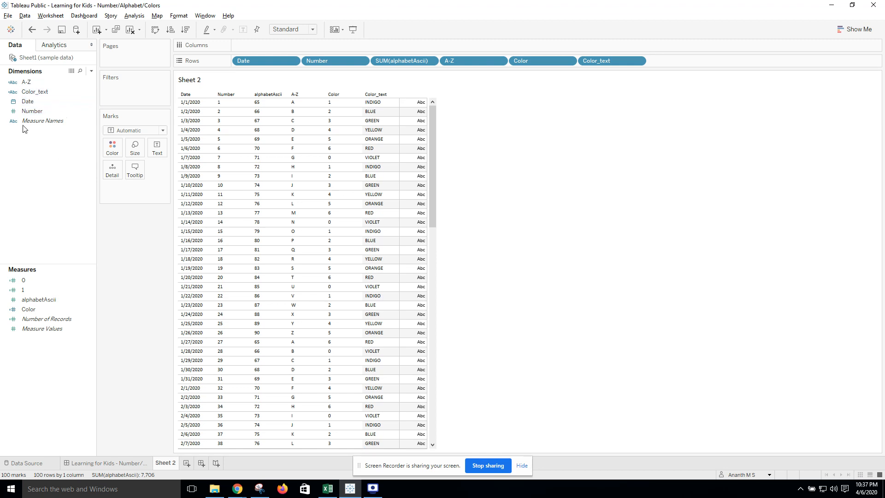
pyautogui.rightClick(33, 95)
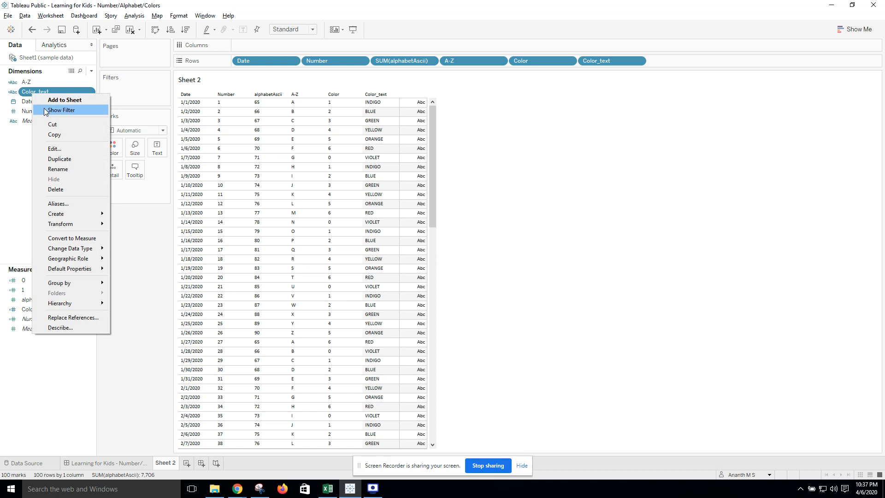
pyautogui.click(64, 148)
pyautogui.click(449, 247)
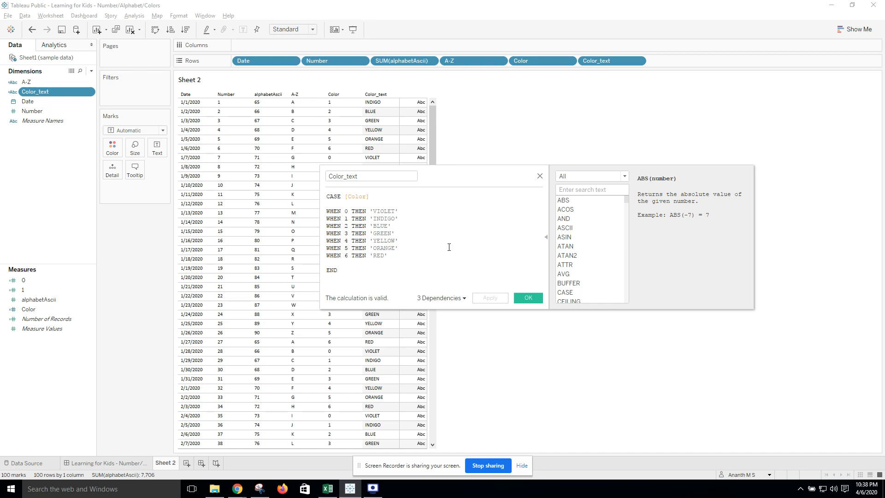
pyautogui.doubleClick(387, 211)
pyautogui.doubleClick(386, 219)
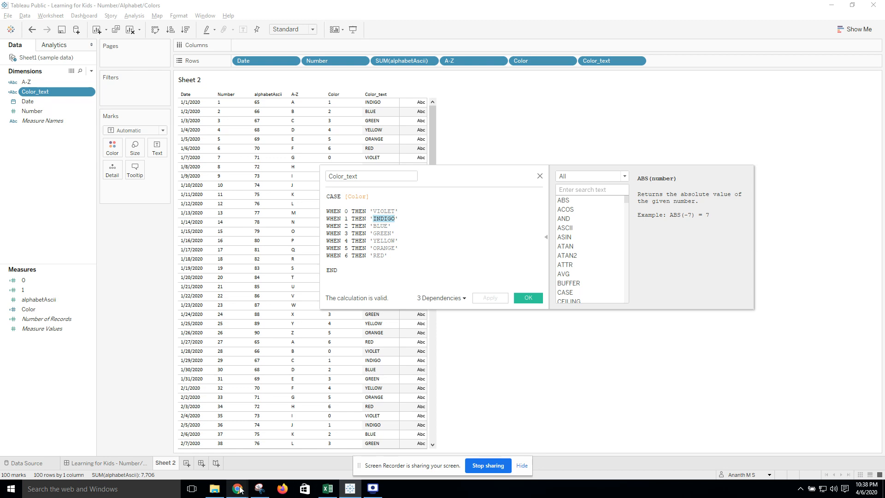
# Look at the VIBGYOR rainbow color codes page in Chrome, then return to Tableau and close the Color_text calculation.
pyautogui.moveTo(239, 477)
pyautogui.click(213, 418)
pyautogui.click(203, 8)
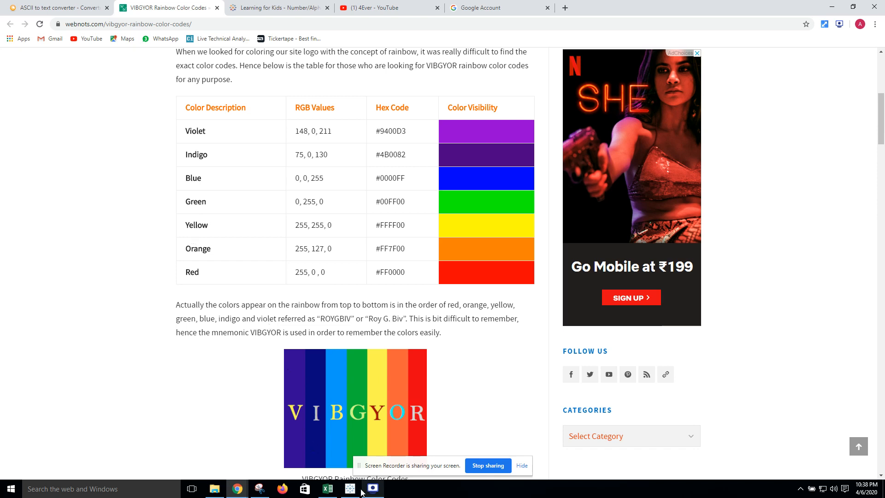
pyautogui.hotkey('alt', 'Tab')
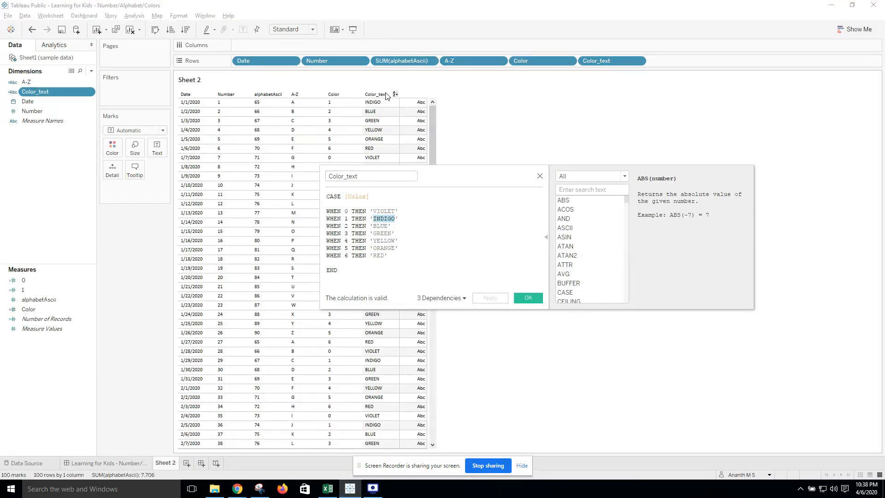
pyautogui.click(540, 176)
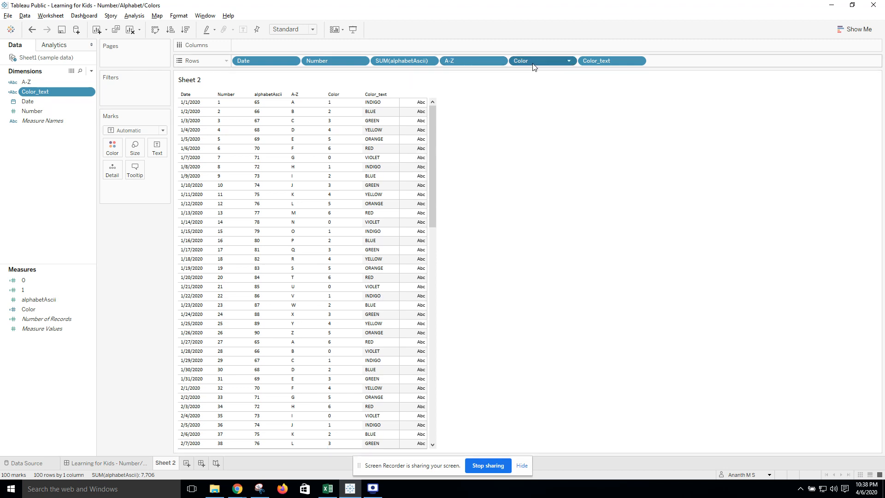
# Go from the Learning for Kids dashboard to its underlying sheet and expand the MAX(1) marks card.
pyautogui.click(134, 465)
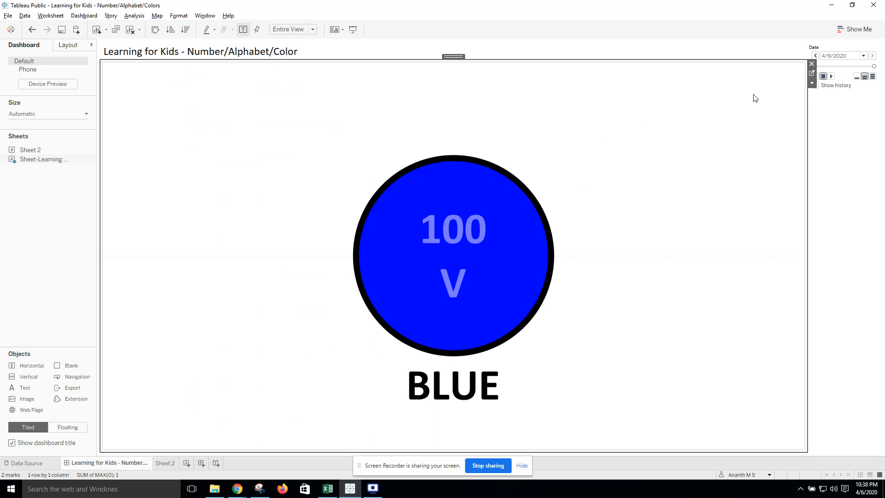
pyautogui.click(813, 75)
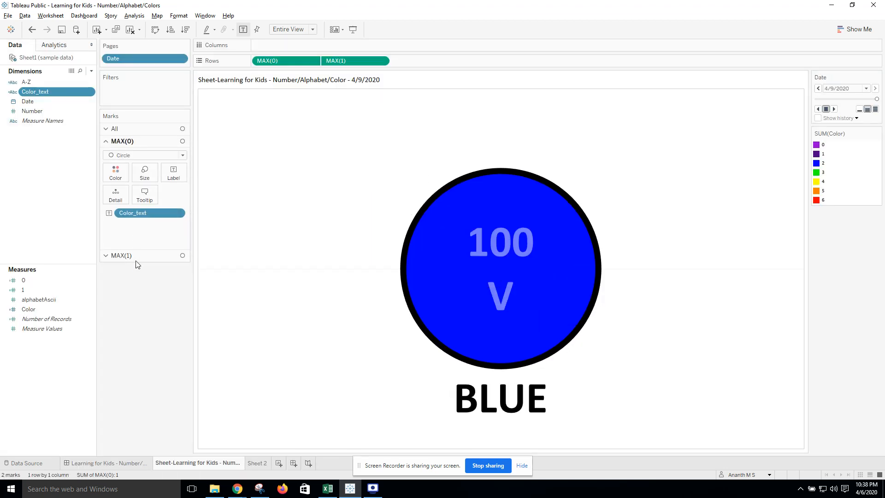
pyautogui.click(134, 257)
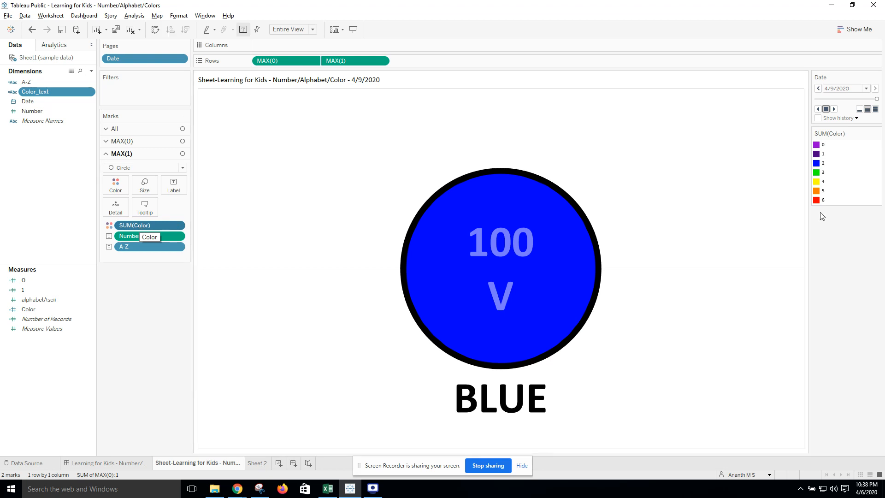
# Open the color assignments for the MAX(1) marks and compare item 0 with Violet on the VIBGYOR color codes page in Chrome, returning to Tableau.
pyautogui.click(115, 186)
pyautogui.click(144, 215)
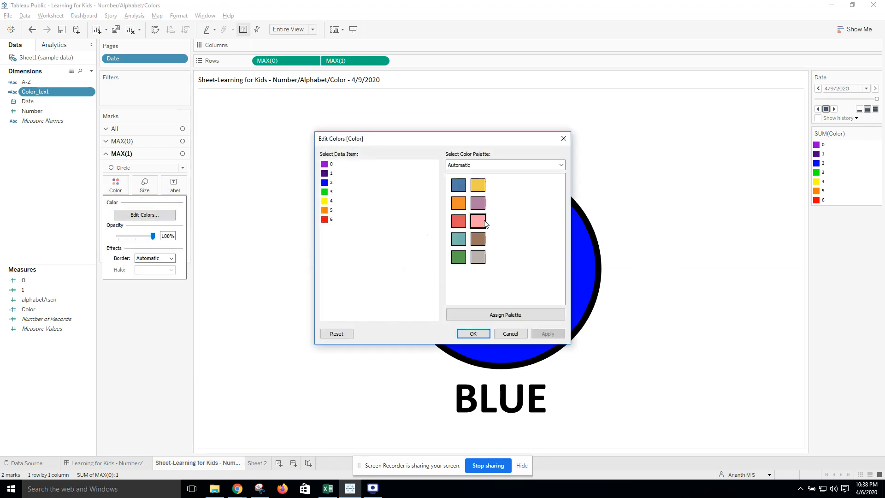
pyautogui.click(325, 165)
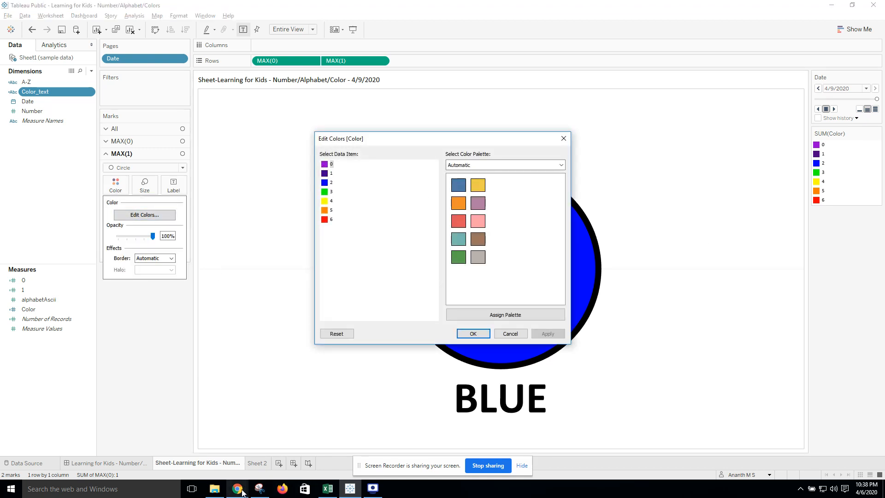
pyautogui.click(241, 491)
pyautogui.click(194, 454)
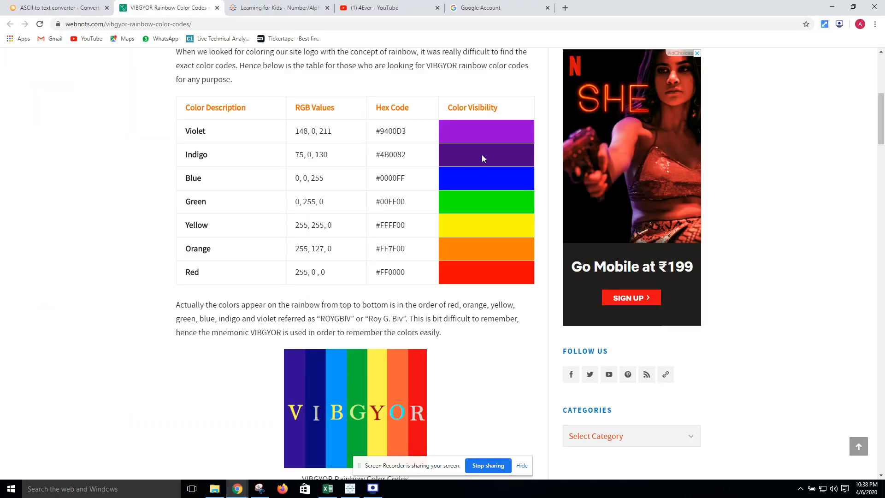
pyautogui.hotkey('alt', 'Tab')
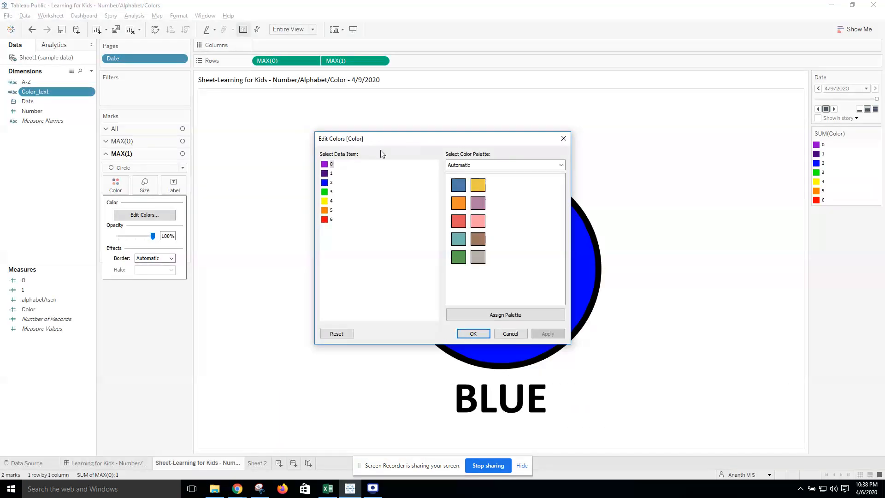
# Review the colors of items 1, 2 and 3 against the VIBGYOR page, and close the color assignments without changes.
pyautogui.click(328, 174)
pyautogui.click(326, 184)
pyautogui.click(326, 191)
pyautogui.hotkey('alt', 'Tab')
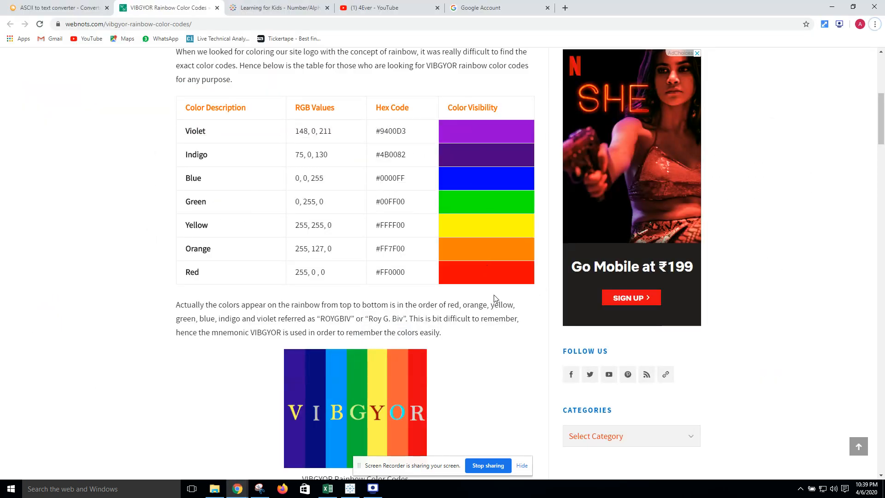
pyautogui.hotkey('alt', 'Tab')
pyautogui.click(510, 334)
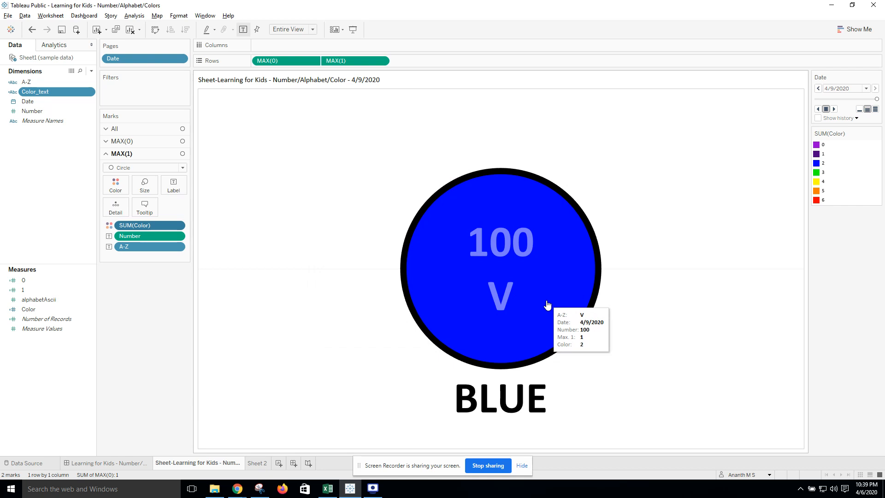
# Switch to the sample data workbook in Excel and examine the MOD values beside the dates 1-Jan-20 to 3-Jan-20.
pyautogui.click(329, 488)
pyautogui.click(123, 113)
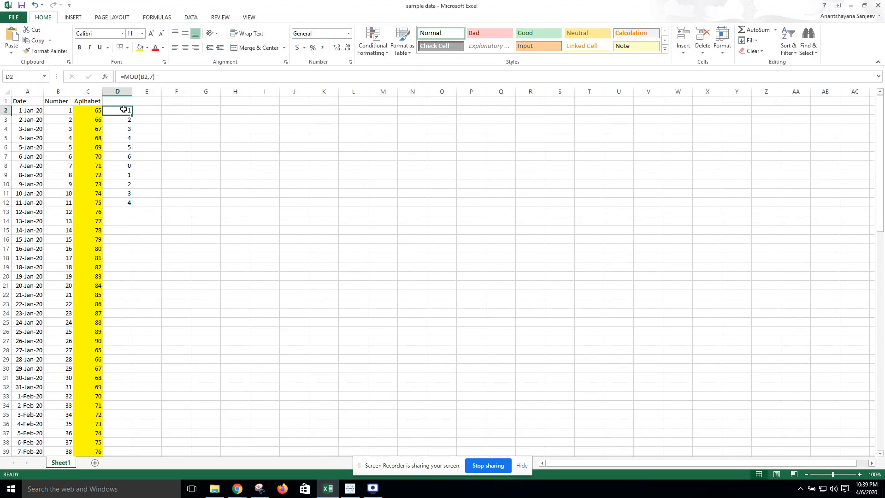
pyautogui.click(29, 111)
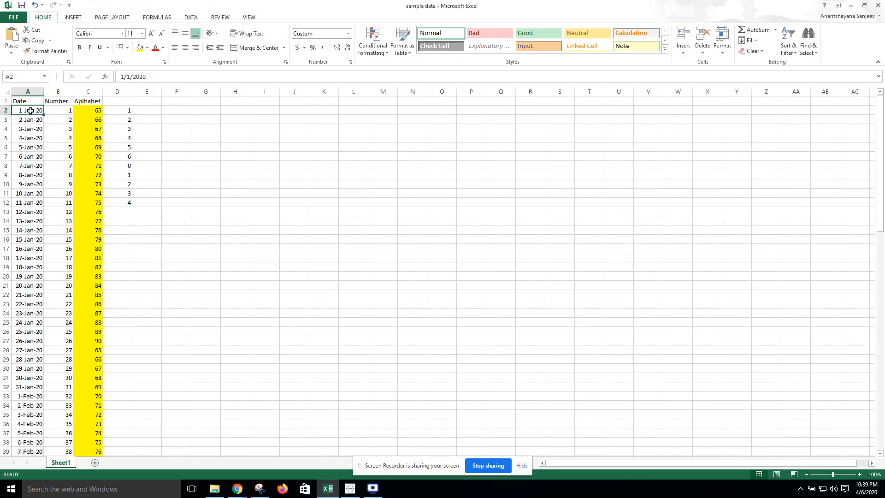
pyautogui.click(123, 110)
pyautogui.click(34, 120)
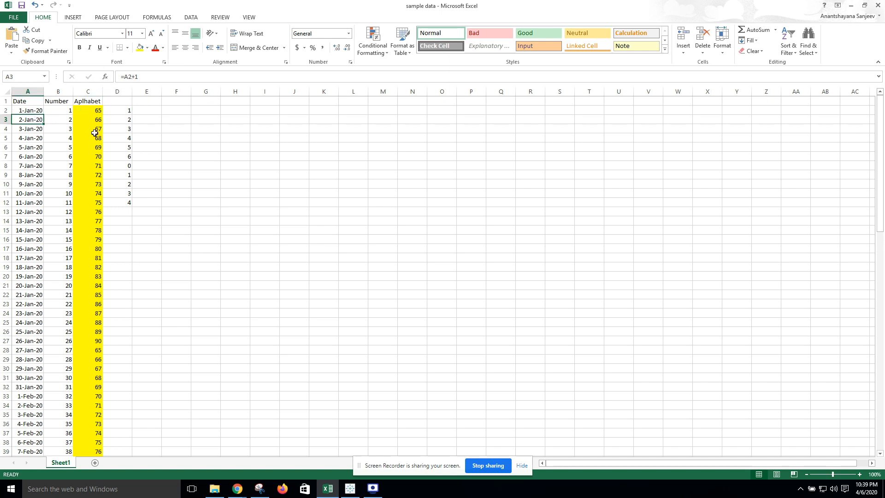
pyautogui.click(121, 119)
pyautogui.click(31, 131)
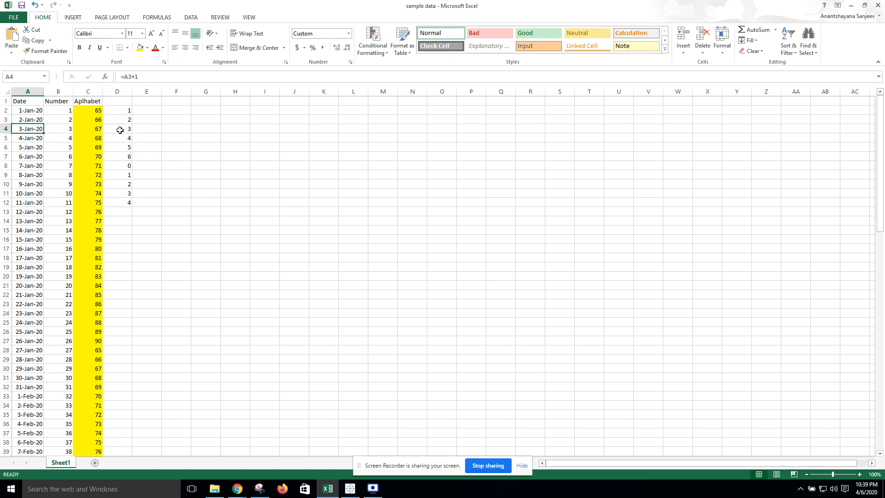
pyautogui.click(125, 129)
# Return to Tableau, show the Date page 1/1/2020, advance it to 1/2/2020, and expand the MAX(0) marks card.
pyautogui.hotkey('alt', 'Tab')
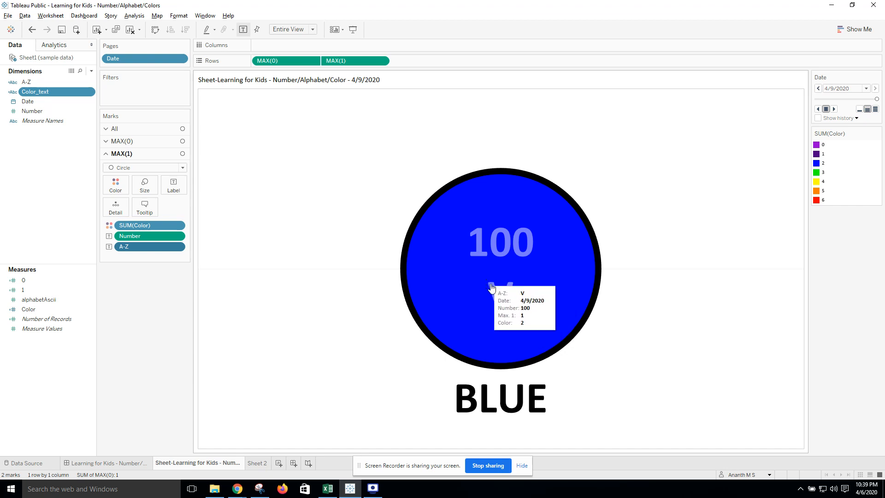
pyautogui.click(832, 88)
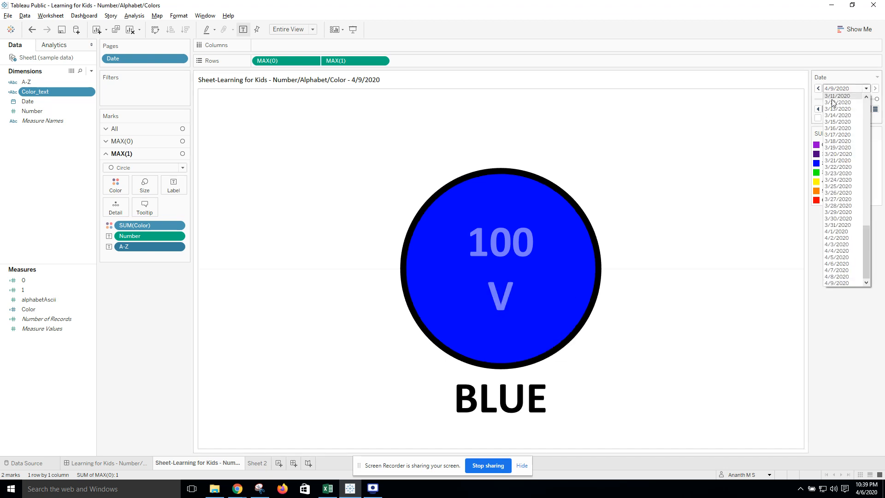
pyautogui.scroll(20, 839, 101)
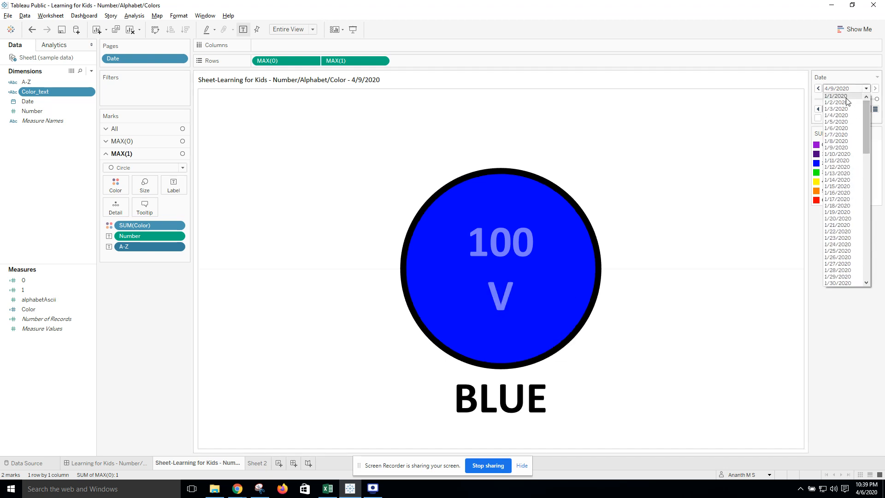
pyautogui.click(847, 97)
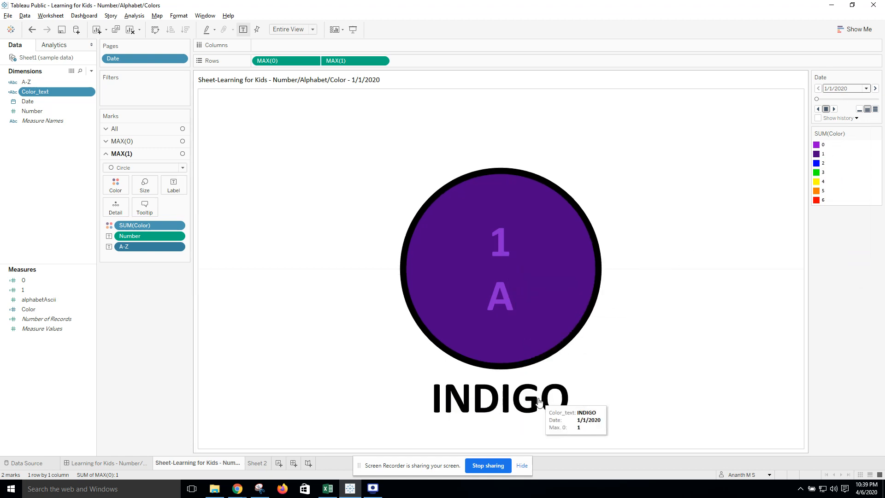
pyautogui.click(875, 89)
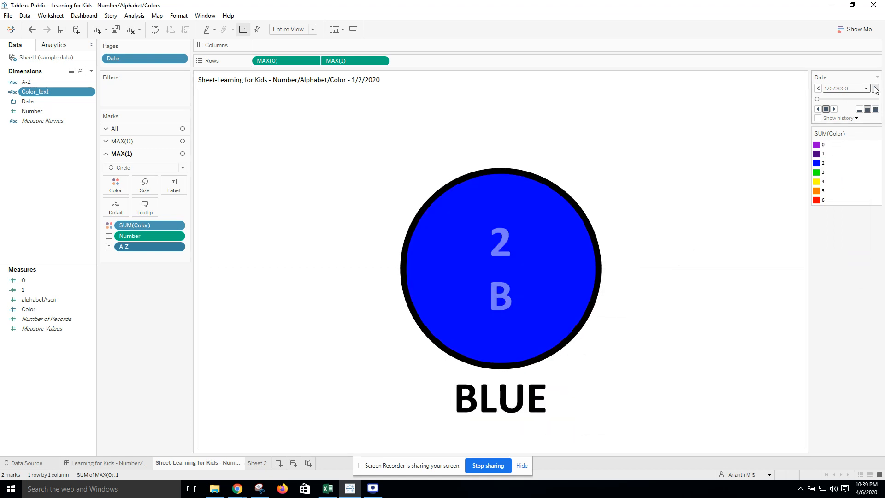
pyautogui.moveTo(493, 310)
pyautogui.click(131, 142)
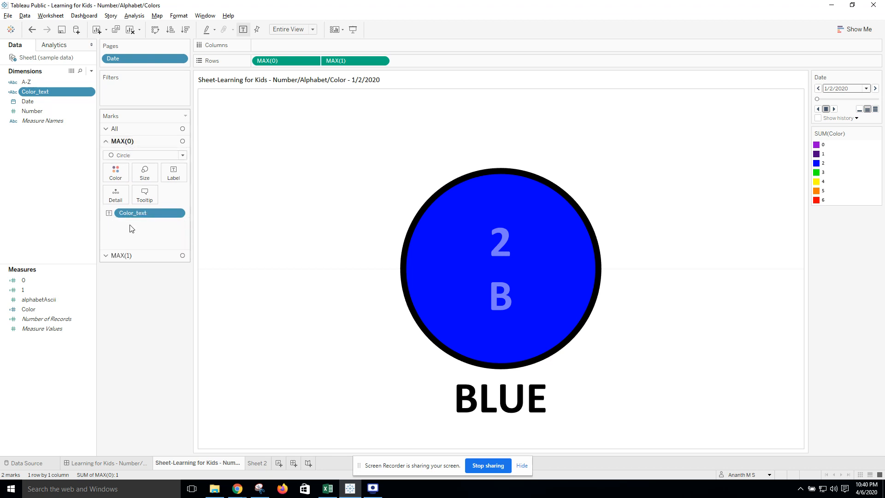
# Go to the Learning for Kids dashboard and play its Date pages forward.
pyautogui.click(141, 463)
pyautogui.click(168, 463)
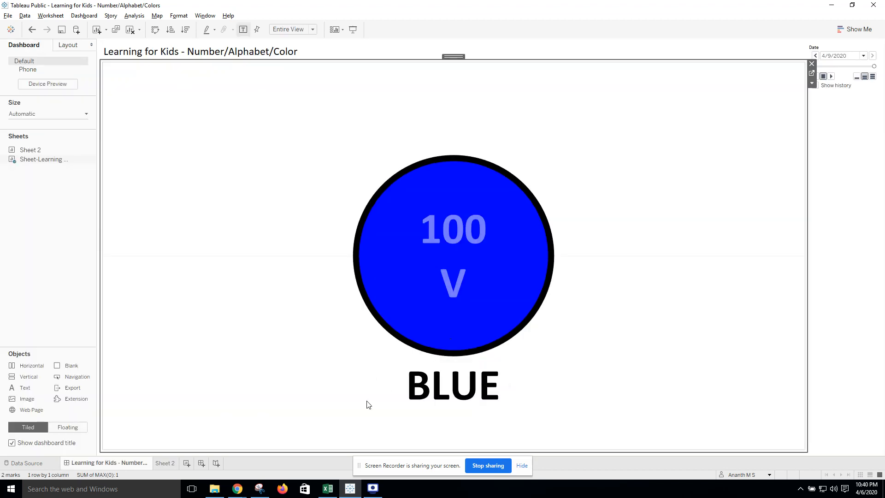
pyautogui.click(833, 79)
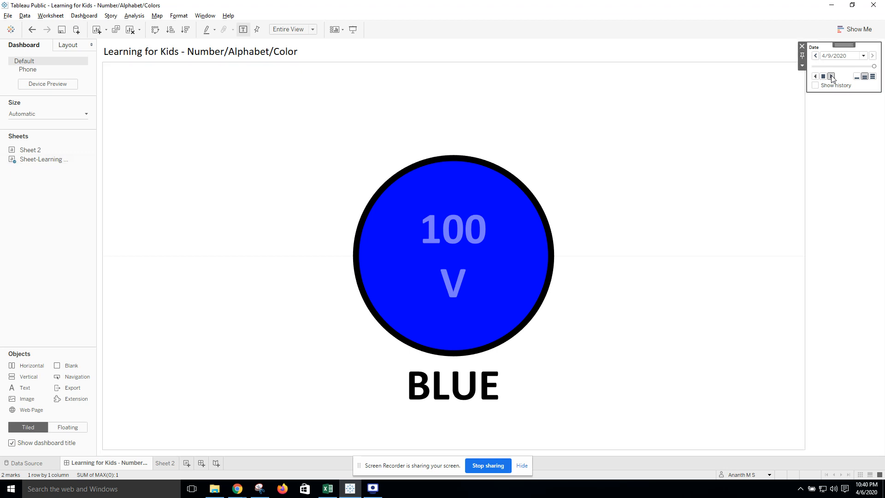
pyautogui.click(832, 76)
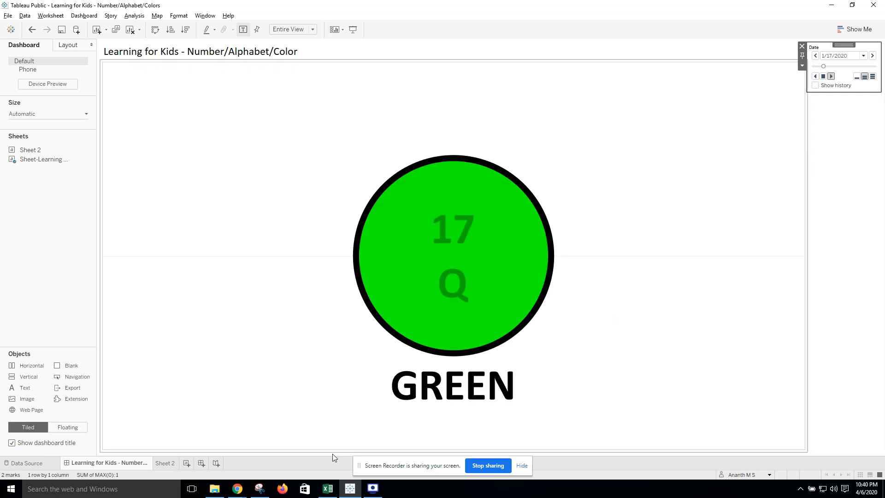
# Switch to Chrome and view the published Learning for Kids visualization on Tableau Public.
pyautogui.click(242, 491)
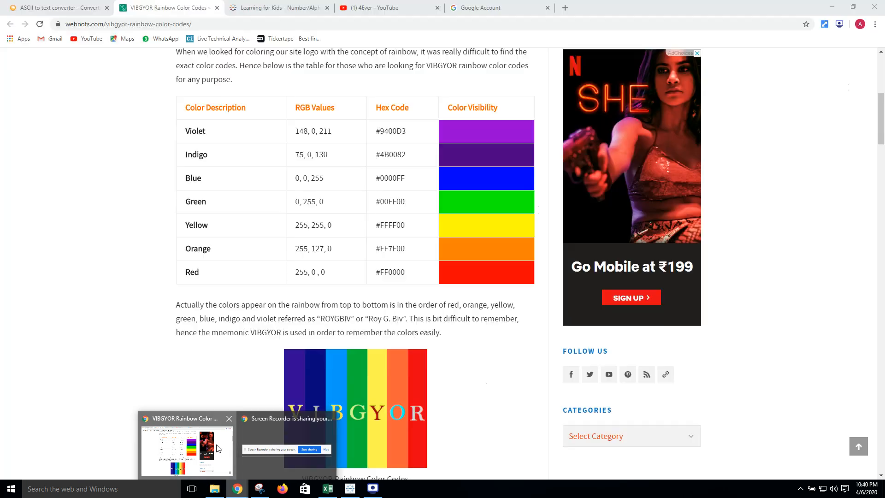
pyautogui.click(198, 446)
pyautogui.click(276, 7)
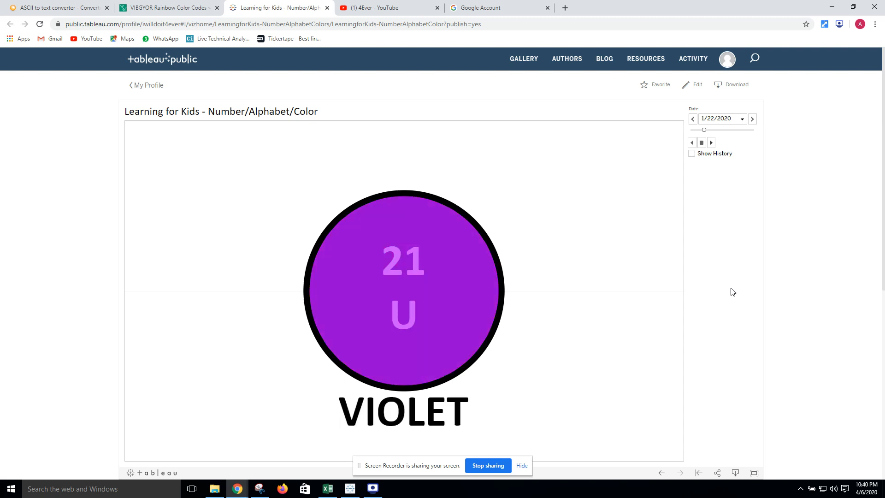
# Switch to Tableau, stop the dashboard's Date animation, and go back to Chrome.
pyautogui.click(350, 487)
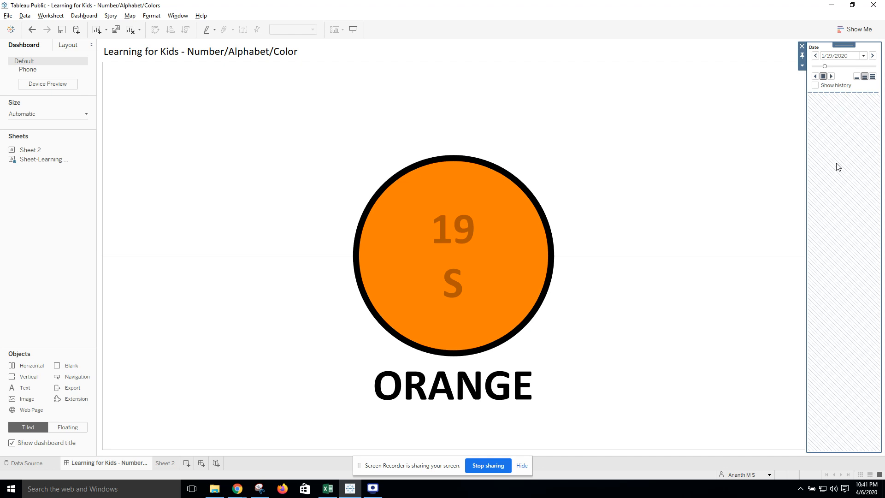
pyautogui.click(241, 490)
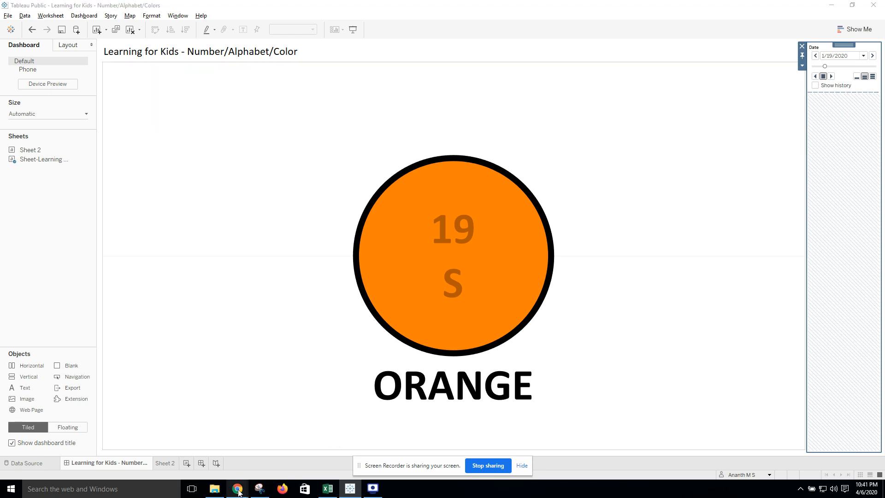